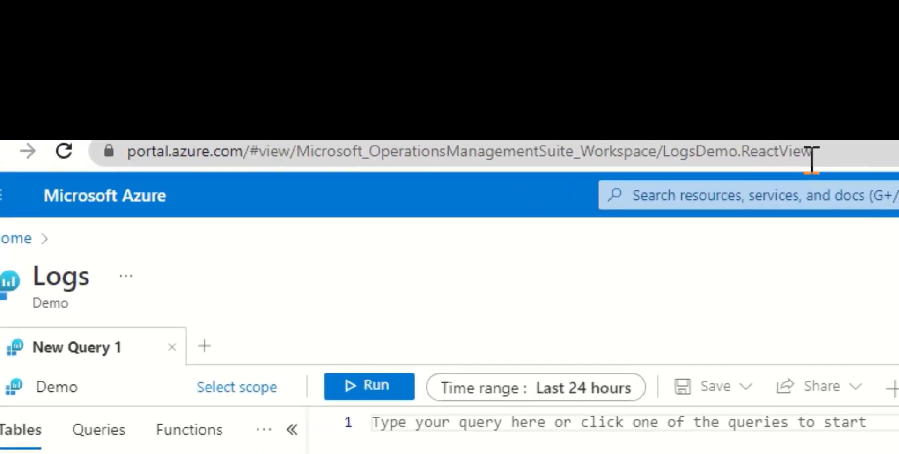
Start a query in the empty editor on the SecurityEvent table.
left_click_drag(862, 168, 115, 210)
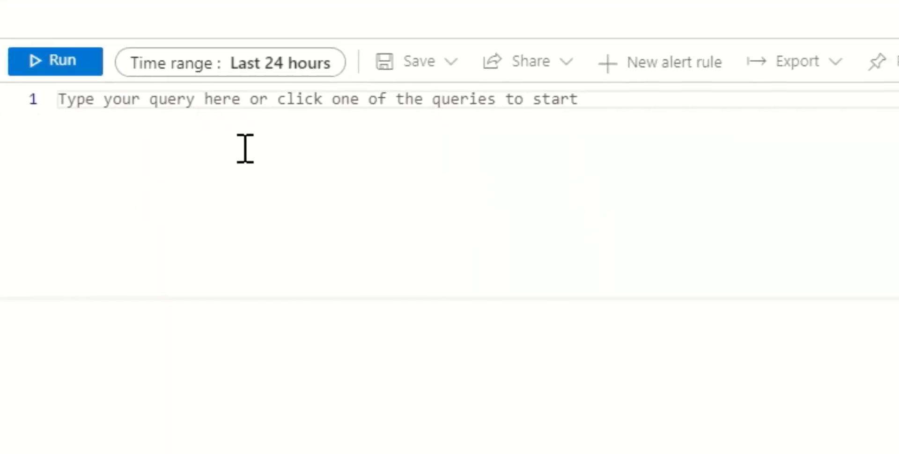
left_click(245, 149)
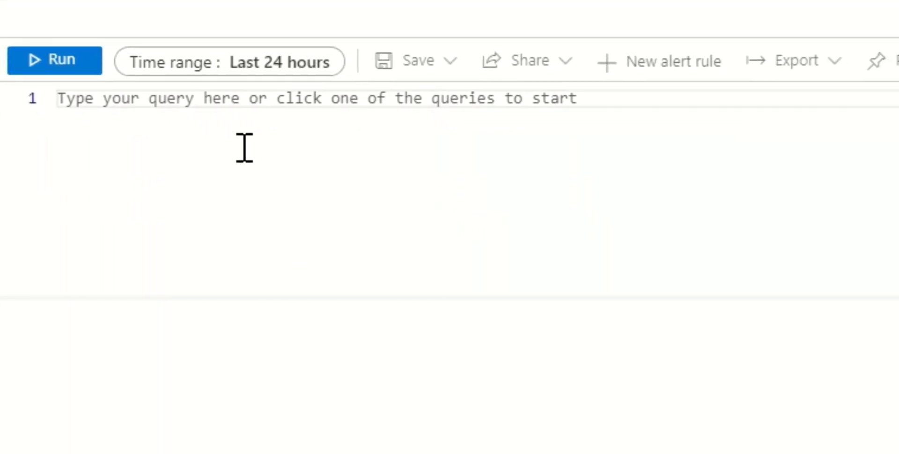
type("Security")
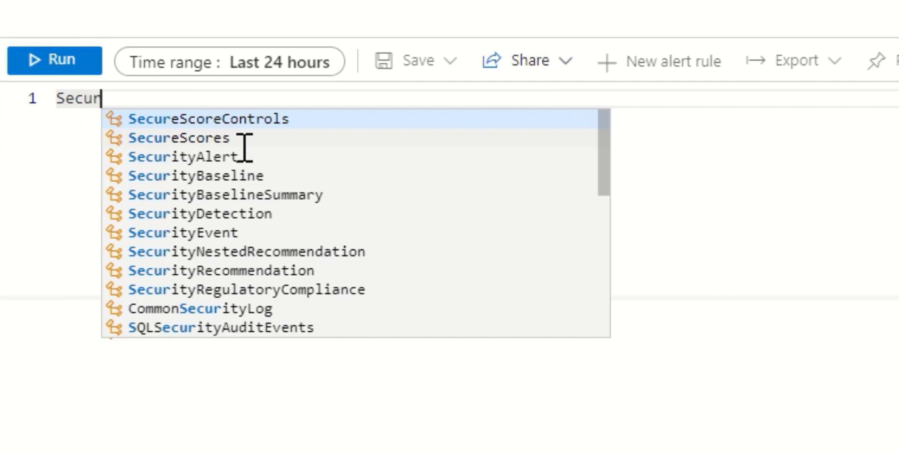
key("Down")
key("Down")
key("Down")
key("Down")
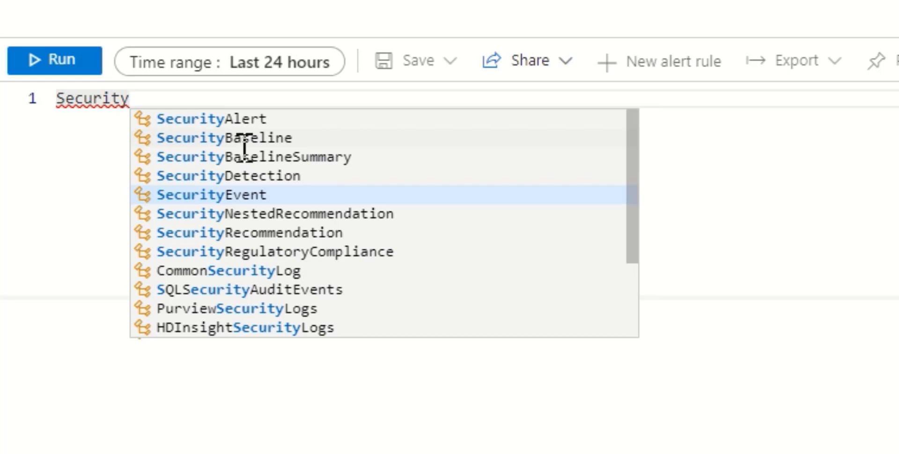
key("Return")
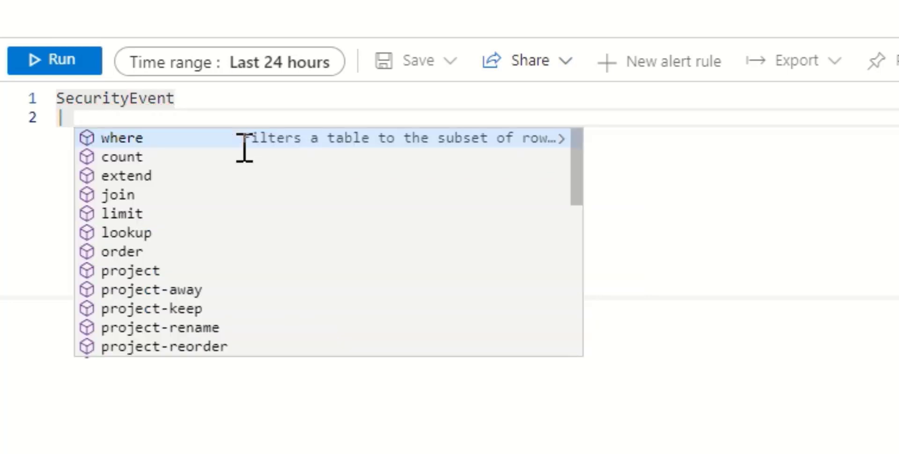
Limit the SecurityEvent query to one record with take 1 and run it.
type("take ")
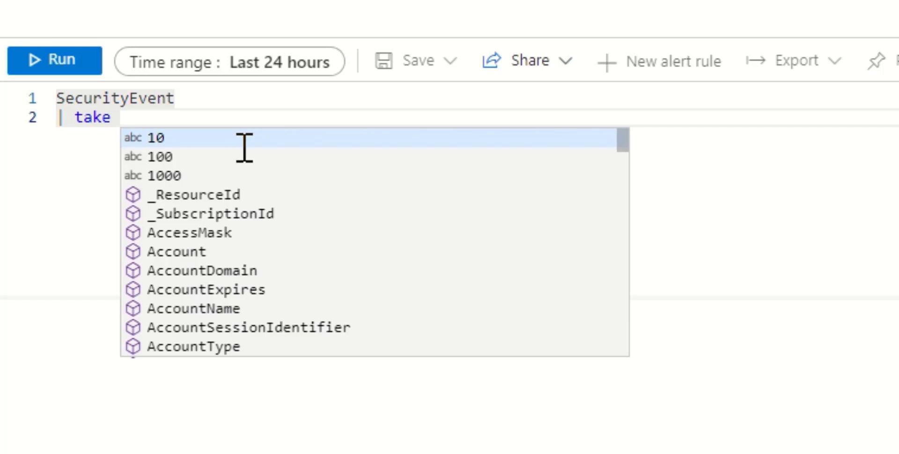
type("1")
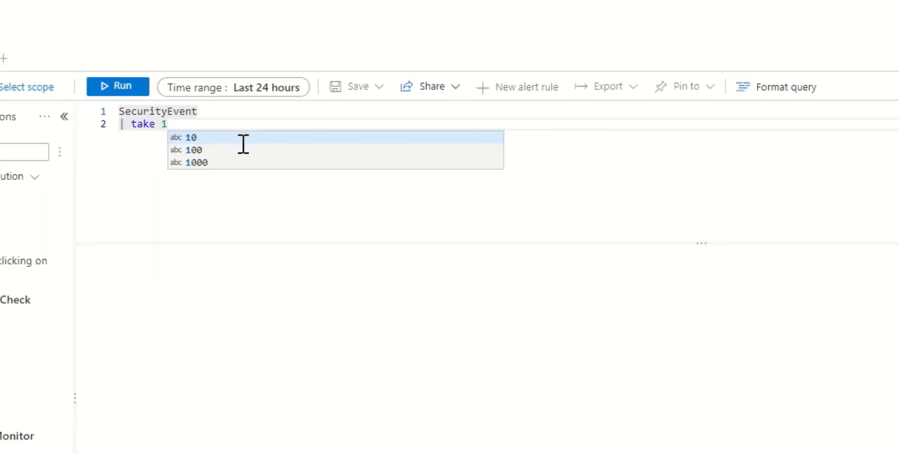
left_click(54, 60)
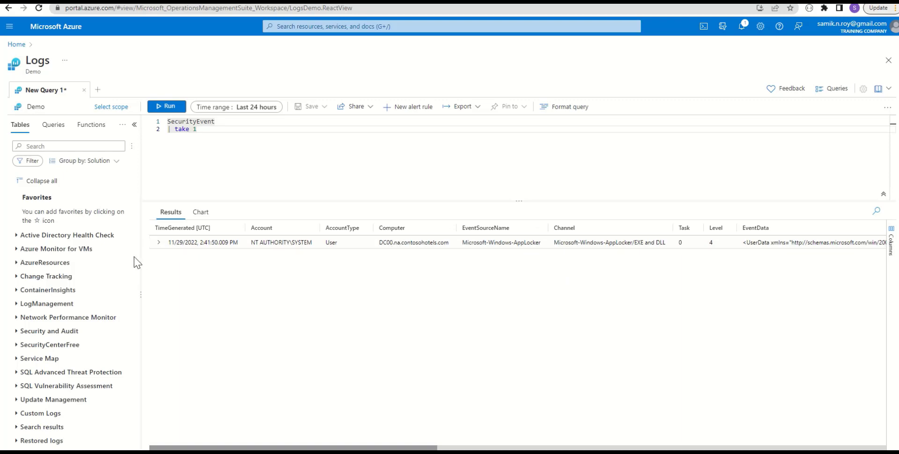
Expand the returned event record and examine its fields, especially the prefix of the Computer value.
left_click(158, 243)
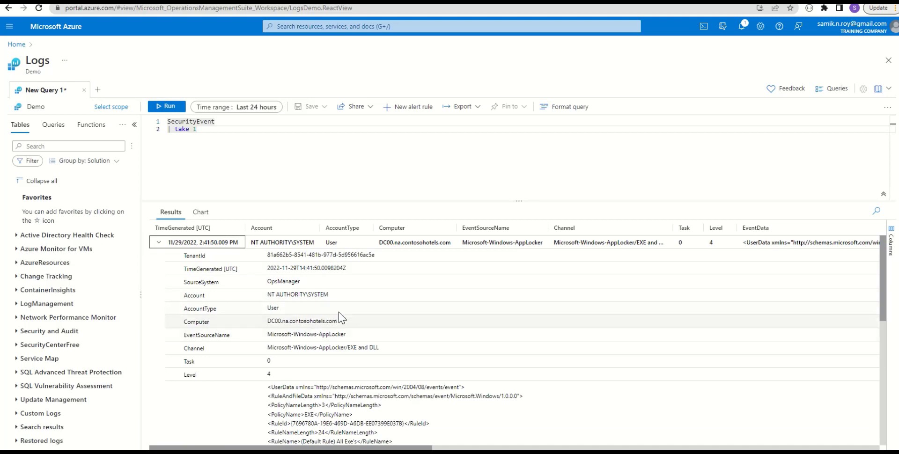
scroll(349, 334, "down", 2)
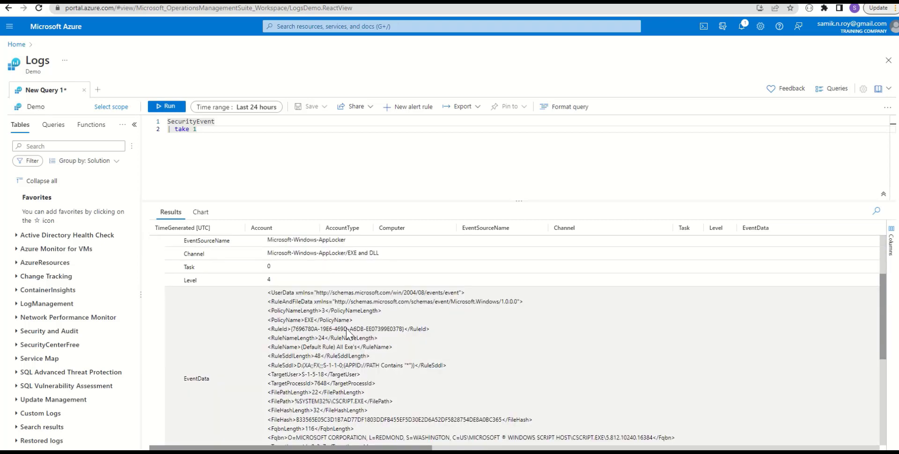
scroll(349, 333, "up", 2)
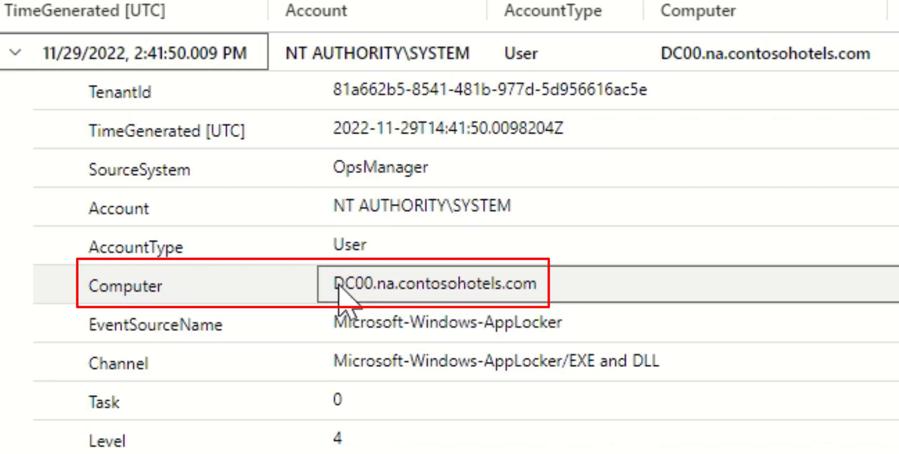
left_click_drag(334, 284, 351, 287)
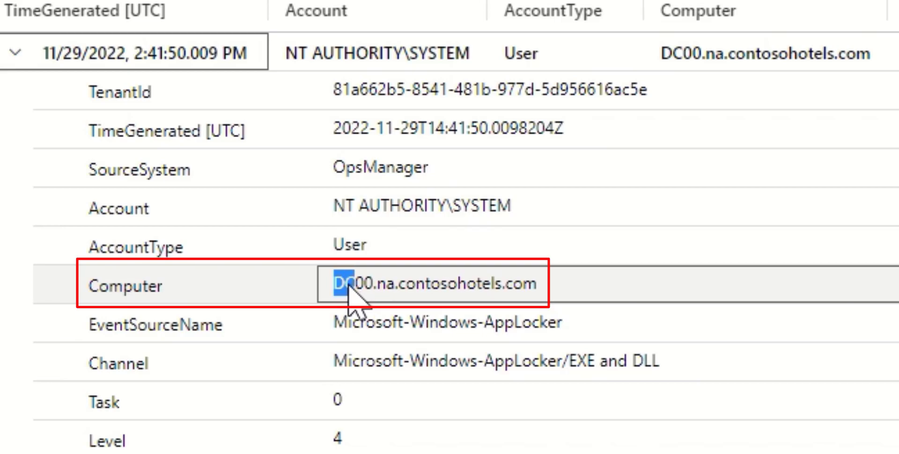
Start a second query on the SecurityEvent table below the first, separated by a blank line.
left_click(211, 137)
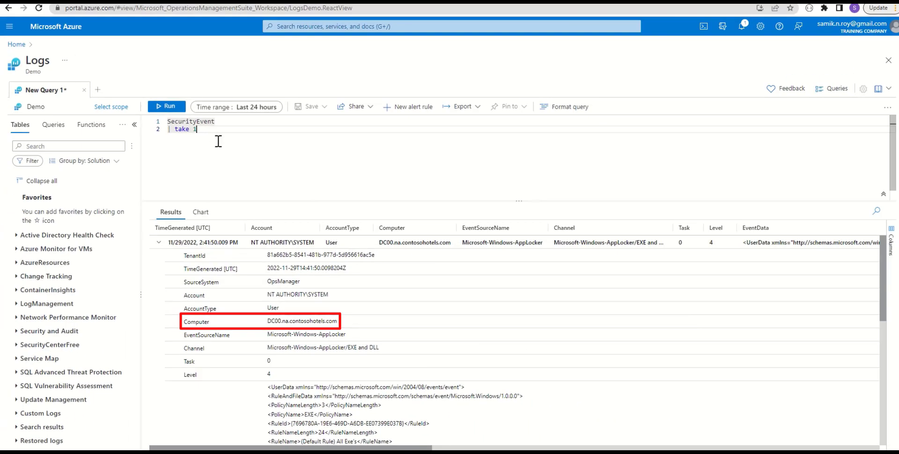
key("Return")
key("Return")
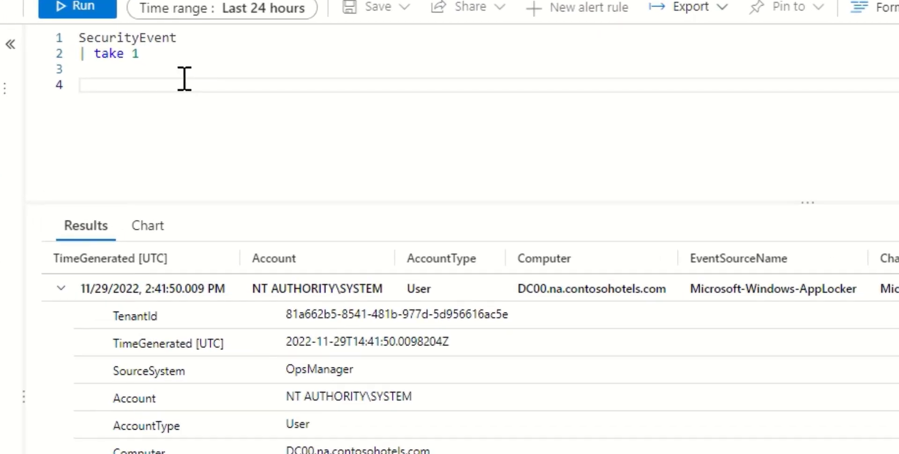
type("se")
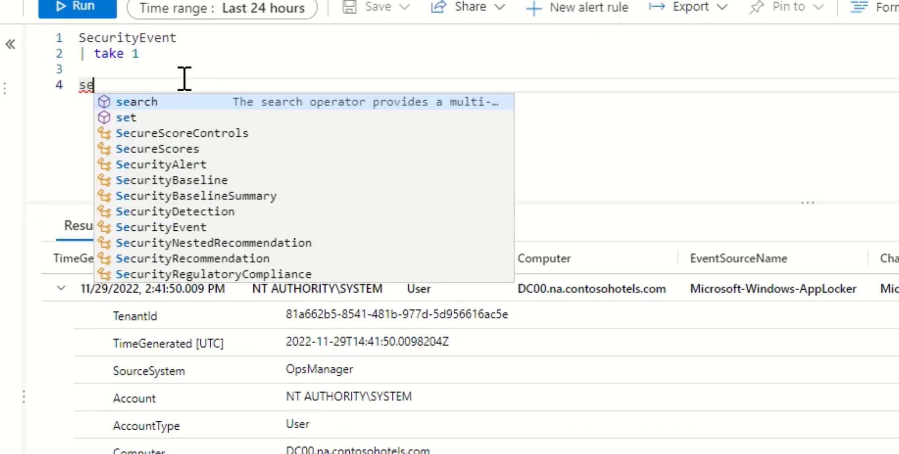
type("curity")
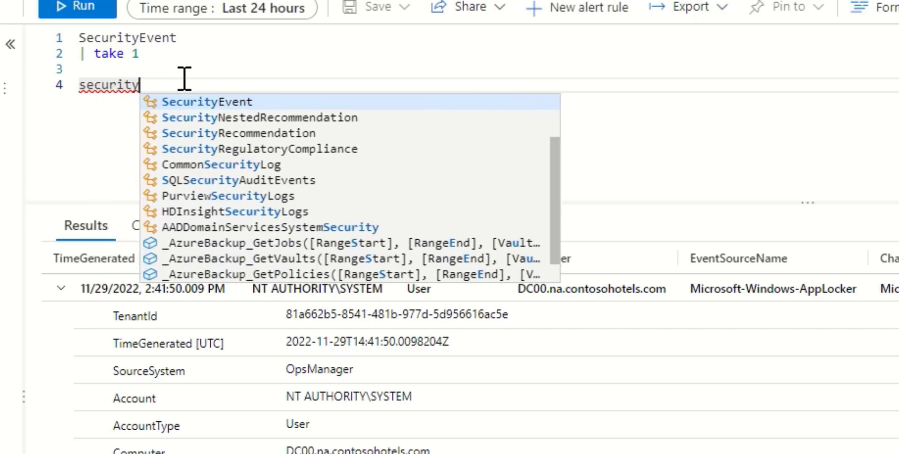
key("Return")
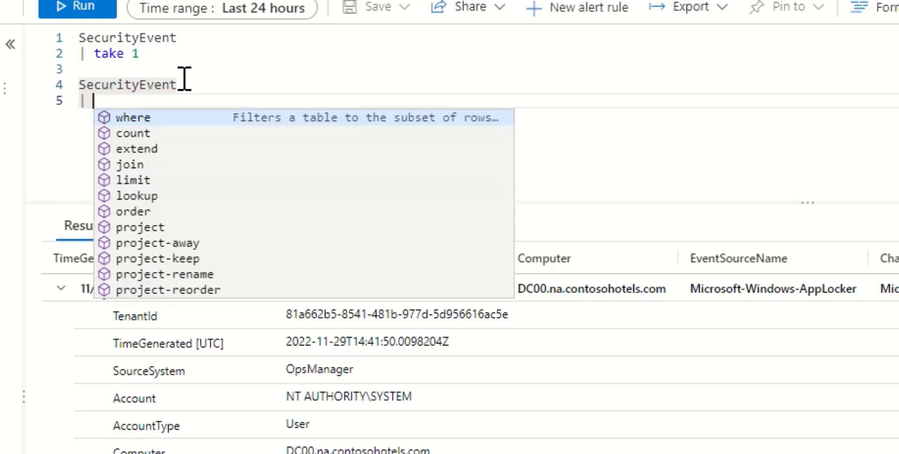
Filter the second query with where Computer contains "DC".
type("where ")
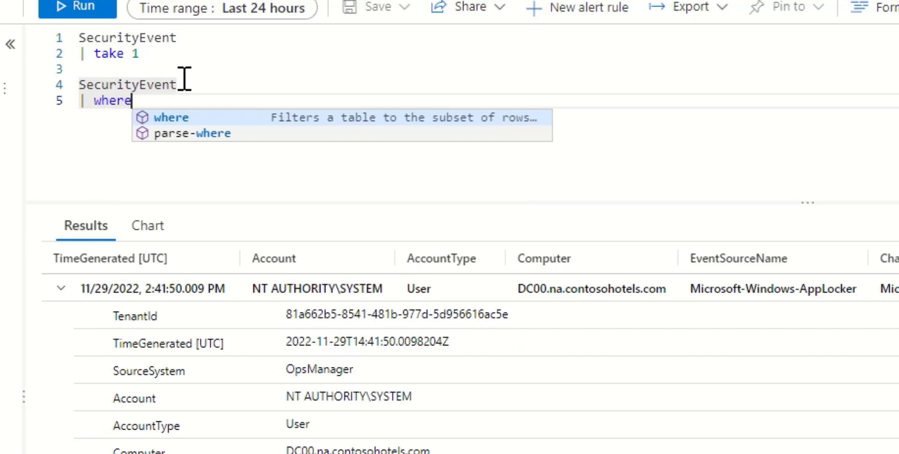
type("comp")
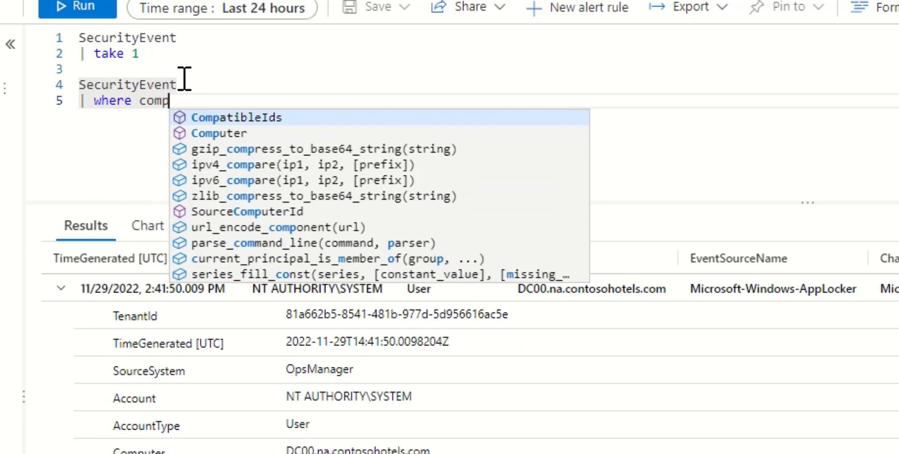
key("Down")
key("Tab")
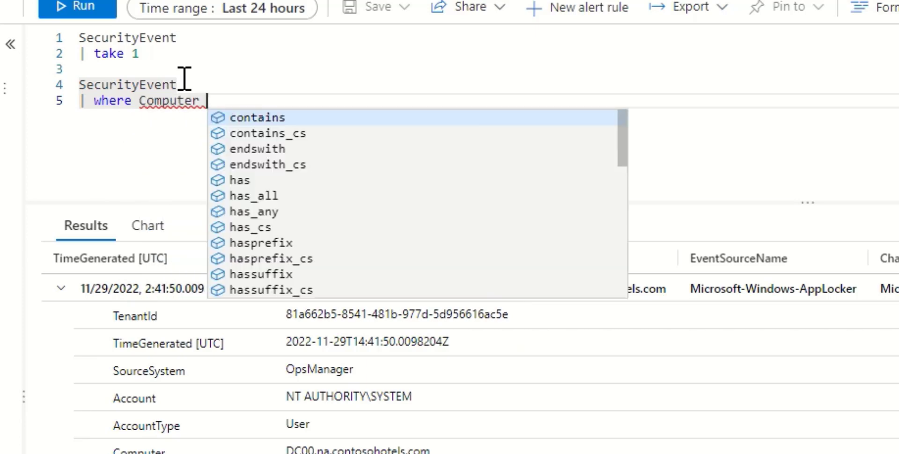
type("co")
key("Tab")
type("\"")
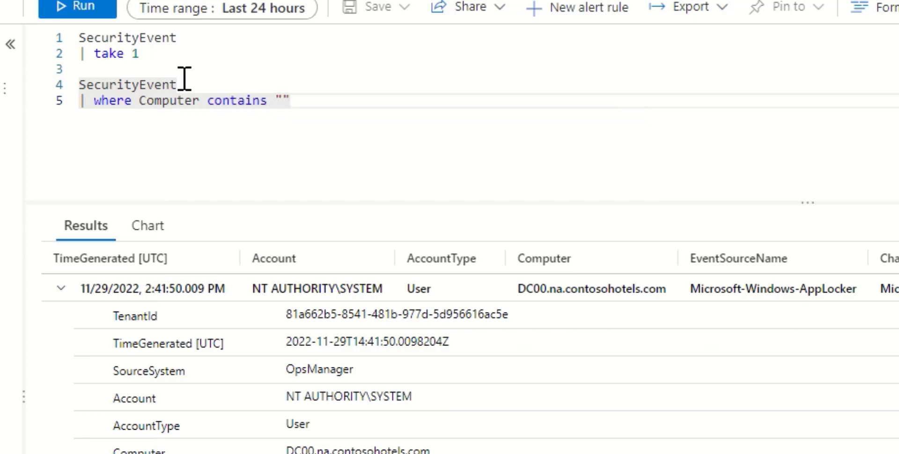
type("DC\"")
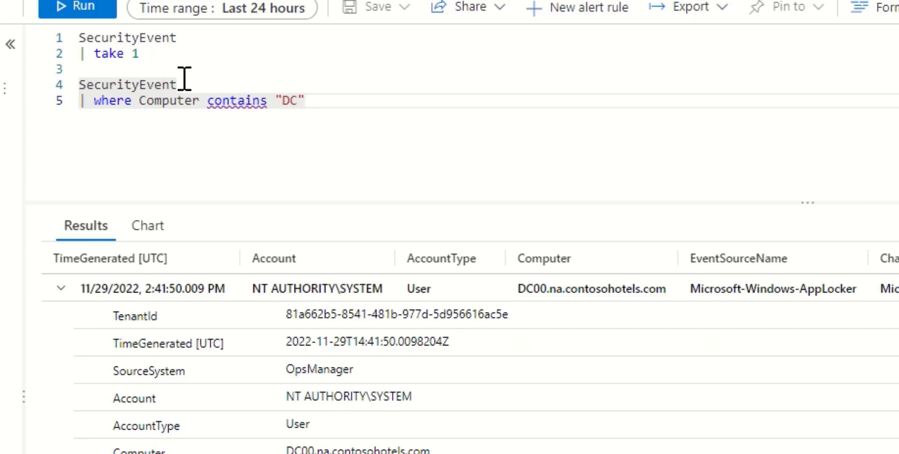
Add summarize count() by Computer to the second query and run it.
key("Return")
type("|")
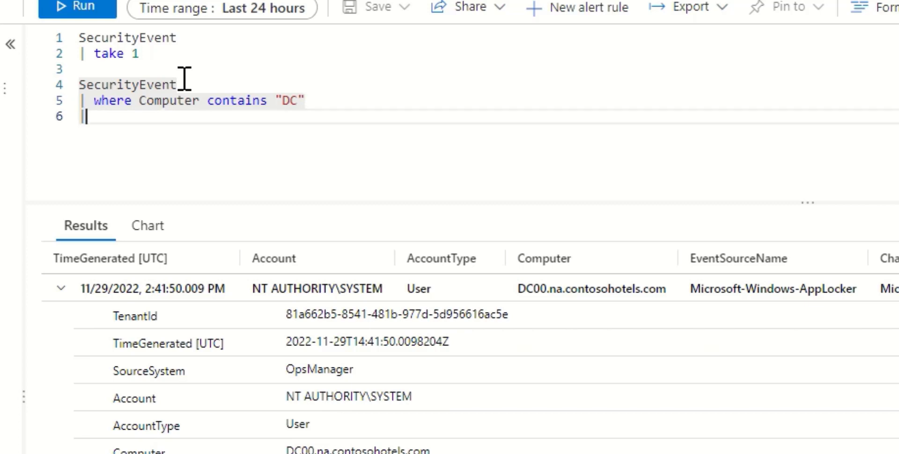
type(" summ")
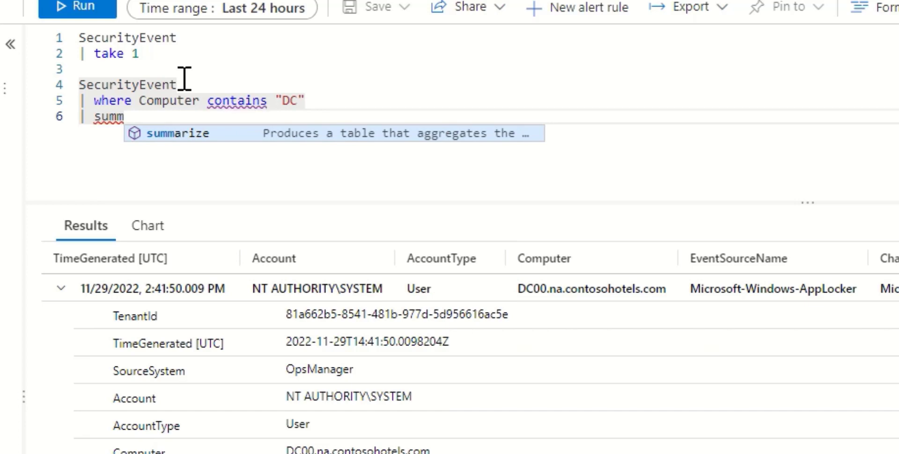
key("Tab")
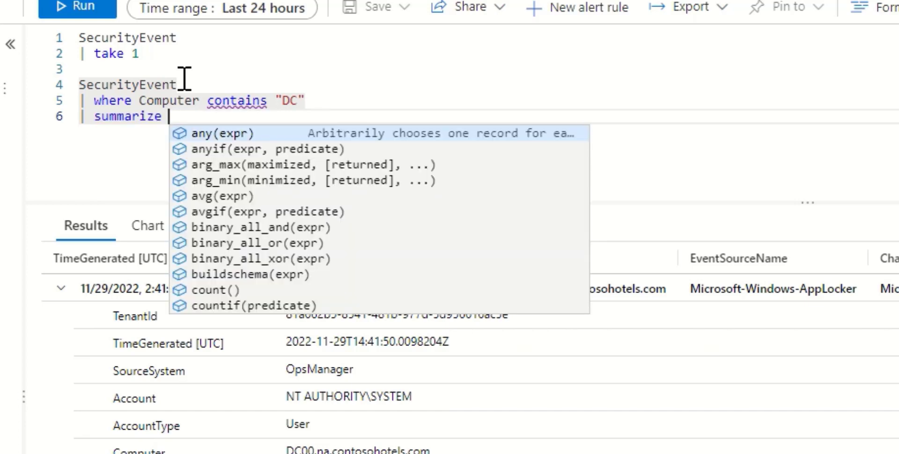
type("count")
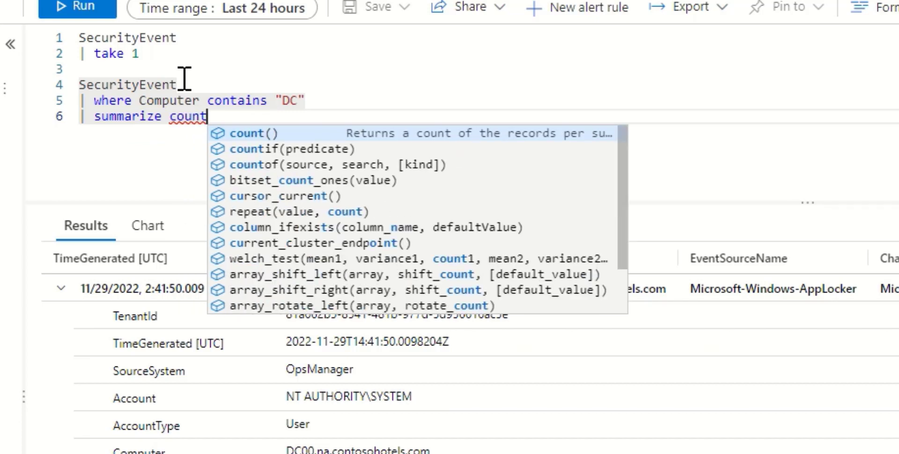
key("Tab")
type("by")
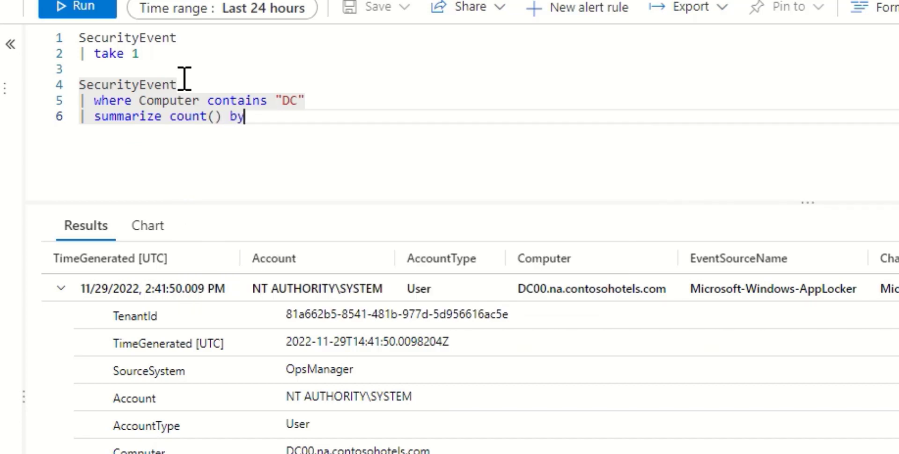
type(" com")
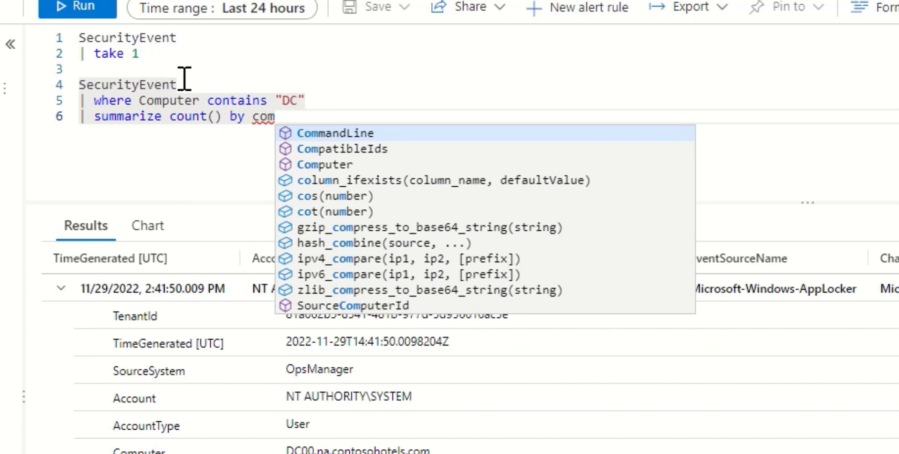
key("Down")
key("Down")
key("Tab")
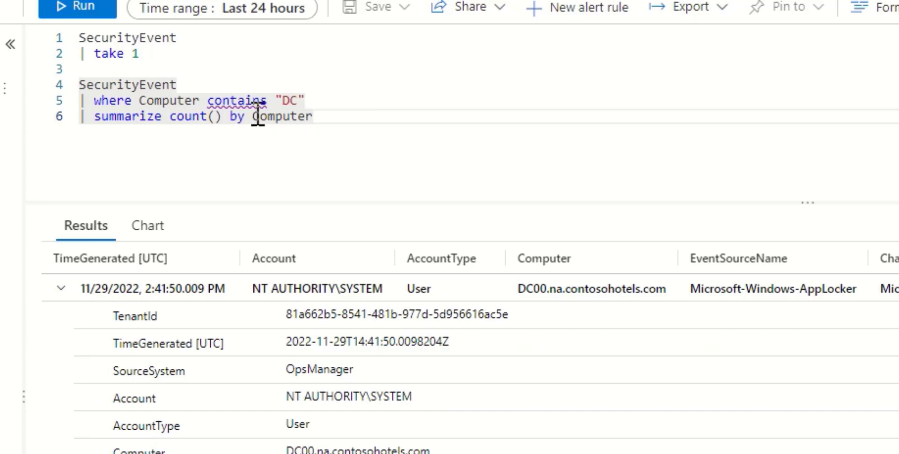
left_click(60, 9)
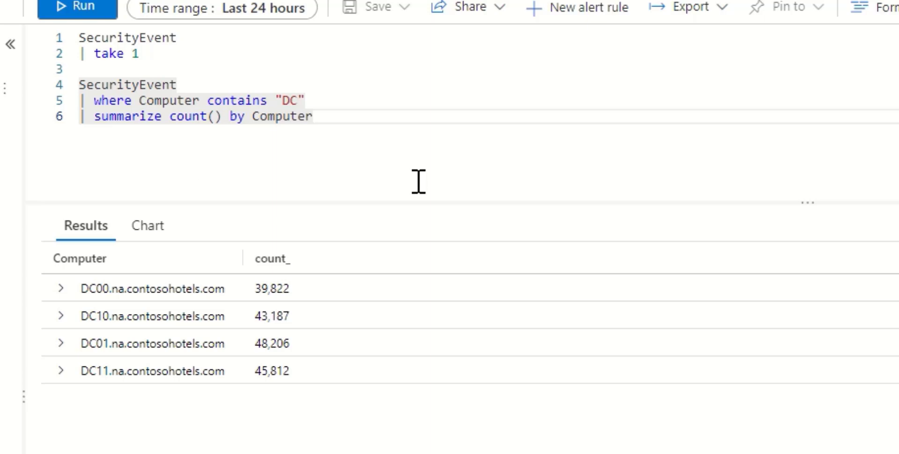
Start a let statement below the second query, separated by a blank line, assigning toscalar( to the variable BL.
left_click(391, 131)
key("Return")
key("Return")
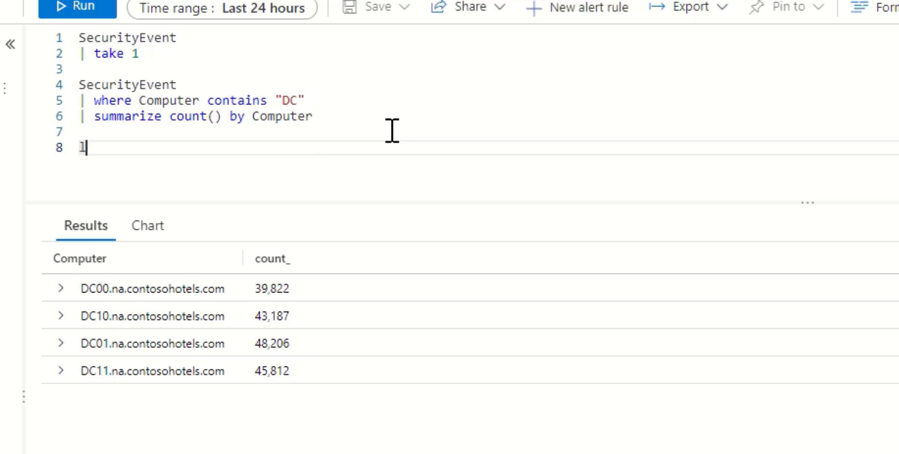
type("let")
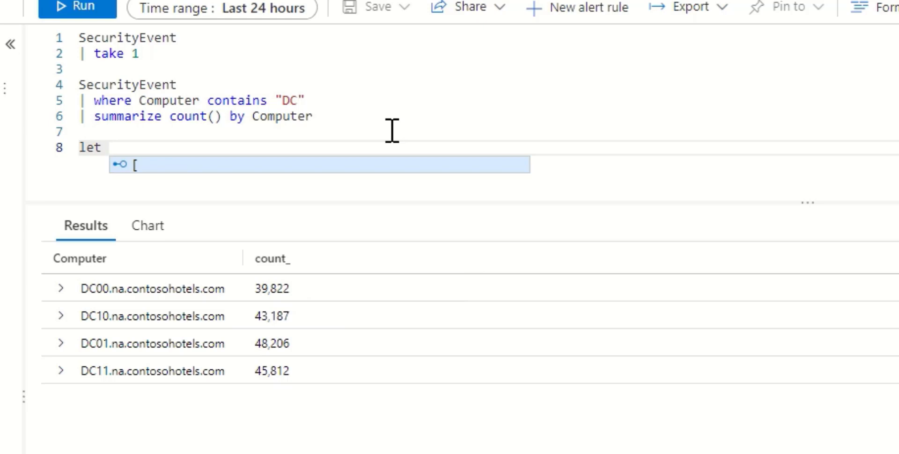
type("B")
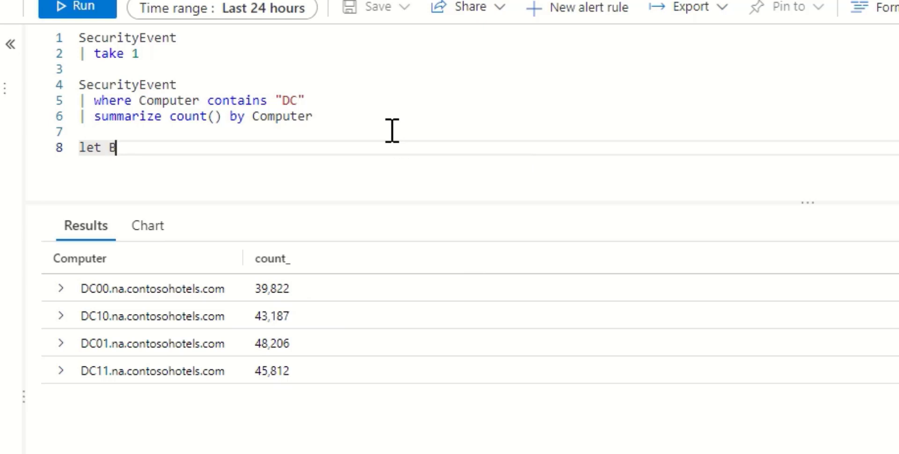
type("L = ")
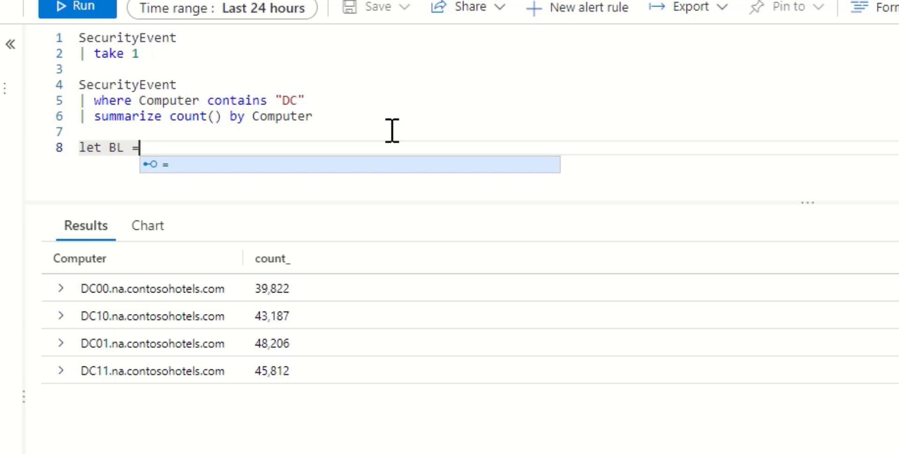
type("t")
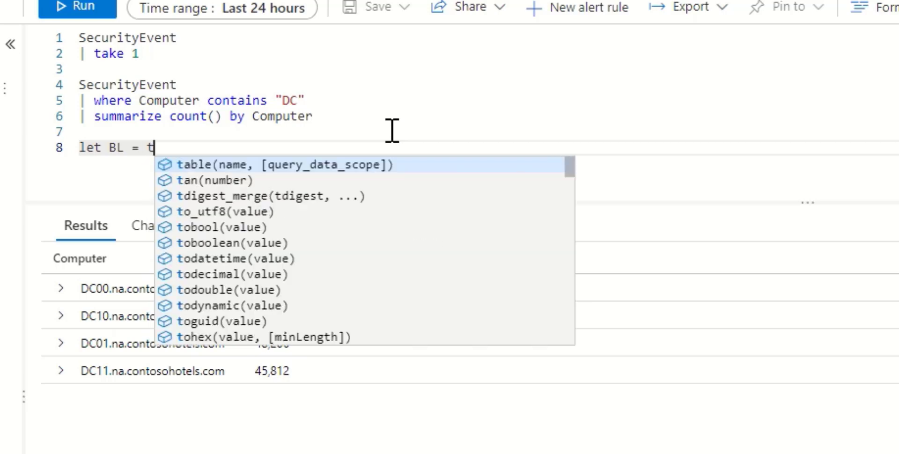
type("oscalar(")
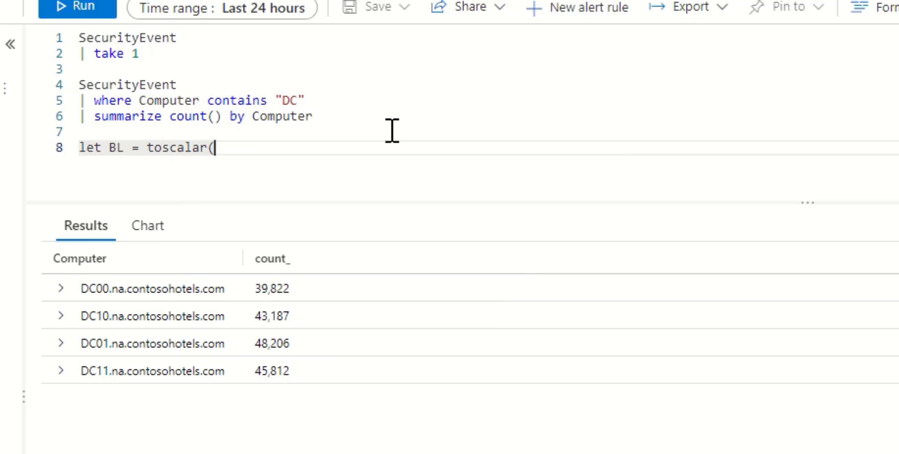
Use the SecurityEvent table as the source inside the toscalar expression.
type("secu")
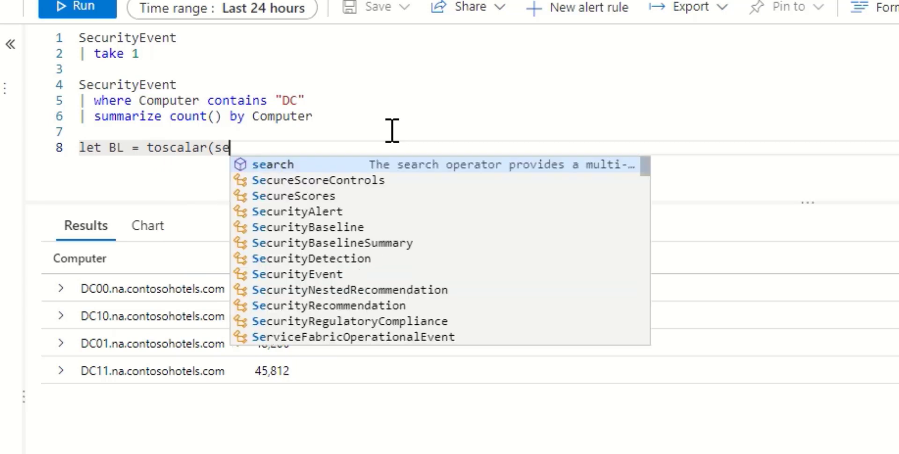
key("Down")
key("Down")
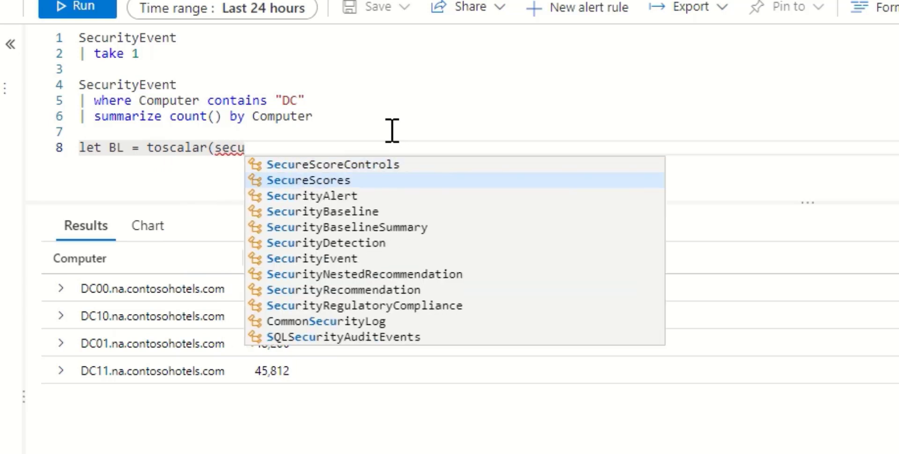
key("Down")
key("Down")
key("Down")
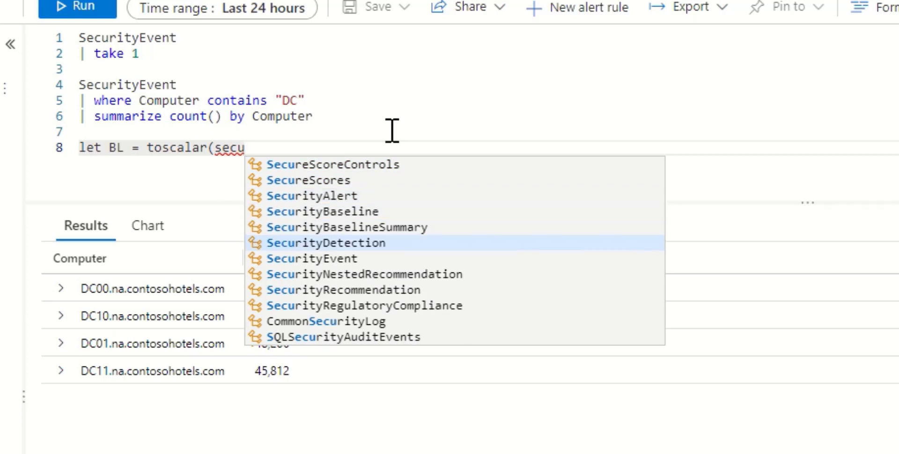
key("Down")
key("Tab")
Pipe SecurityEvent into summarize count() by Computer within the BL definition.
type("| ")
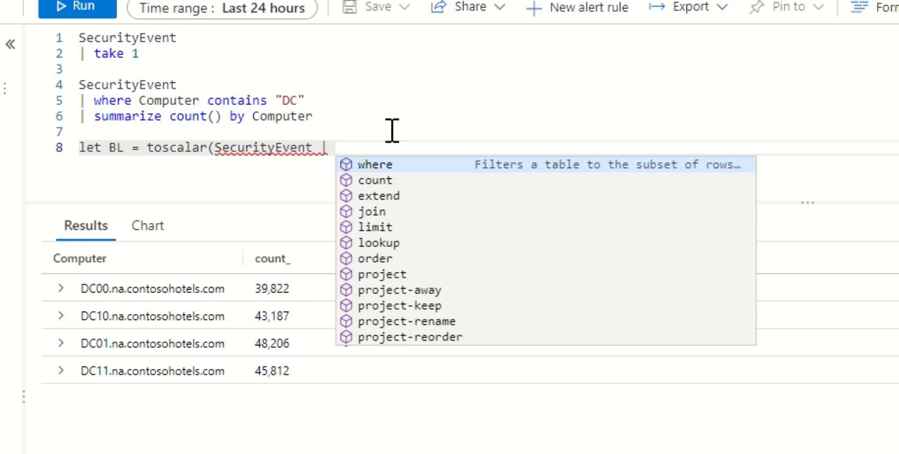
type("summ")
key("Tab")
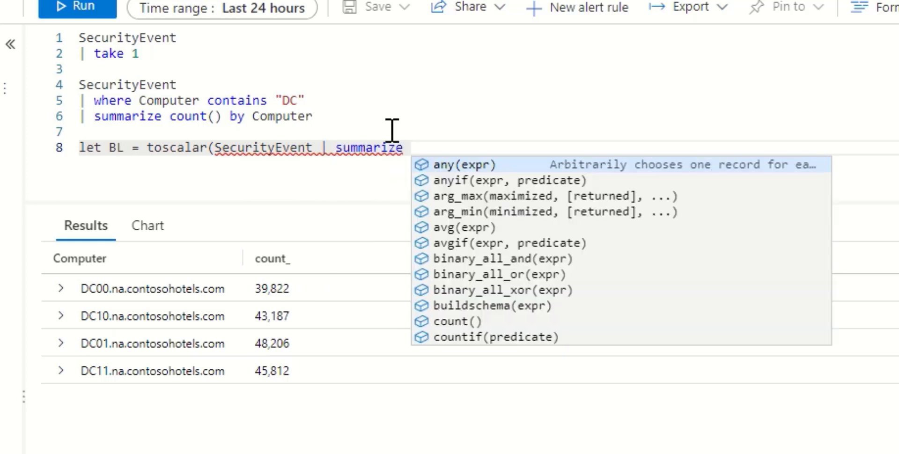
type("count")
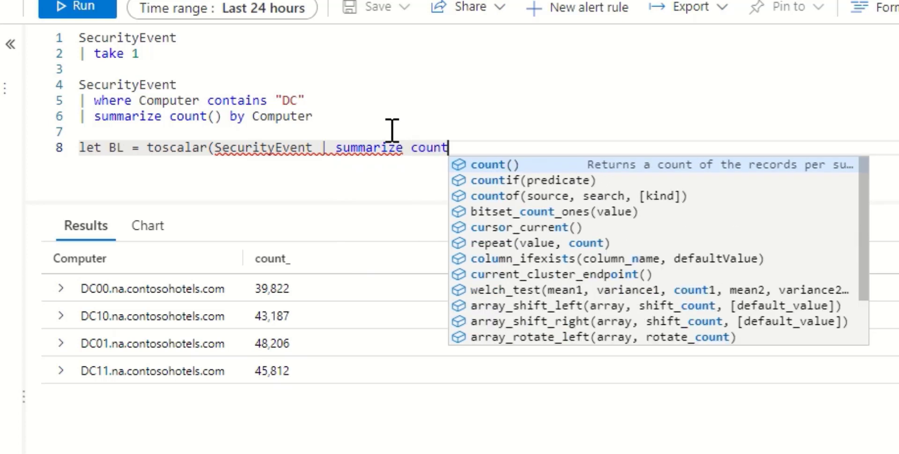
key("Tab")
type("b")
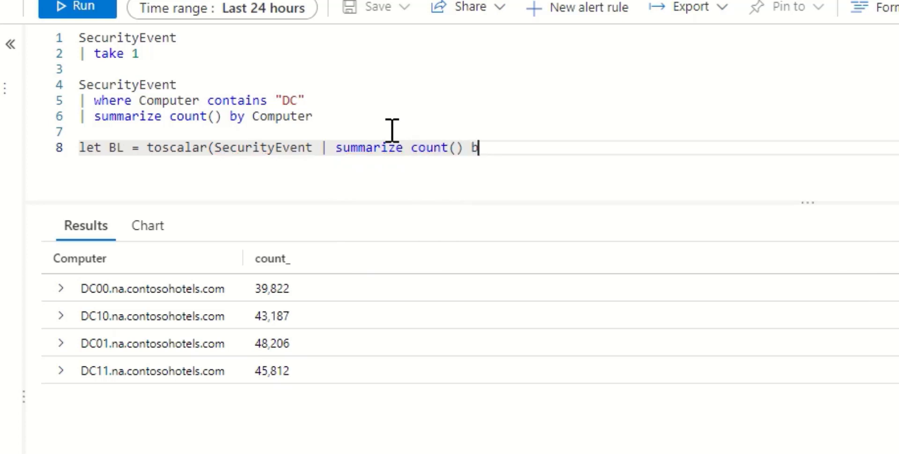
type("y compu")
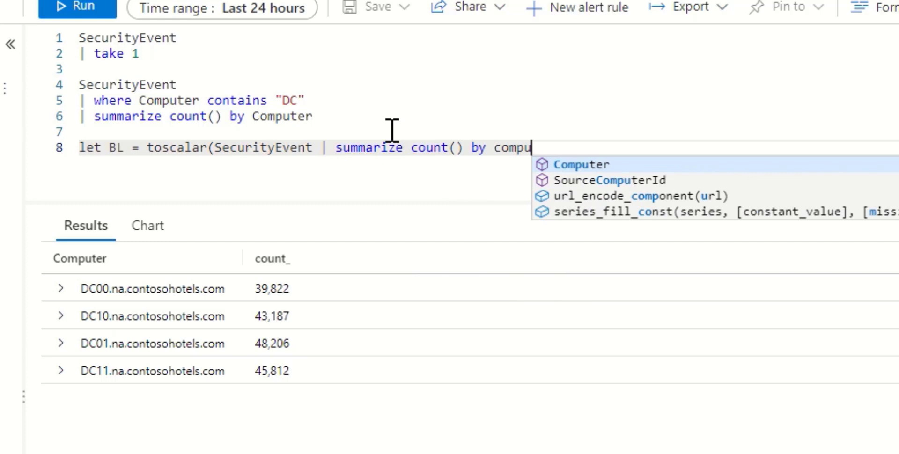
key("Tab")
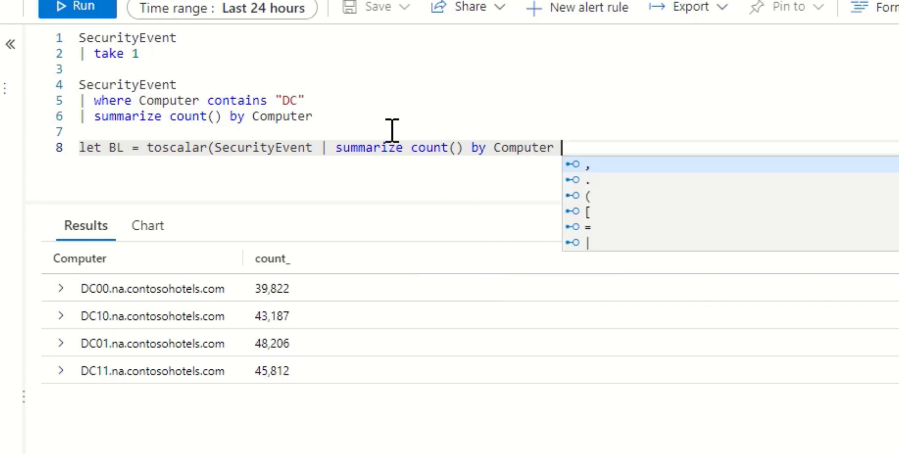
Pipe the per-computer counts into summarize avg(count_) and close the BL statement with a parenthesis and semicolon.
type("| ")
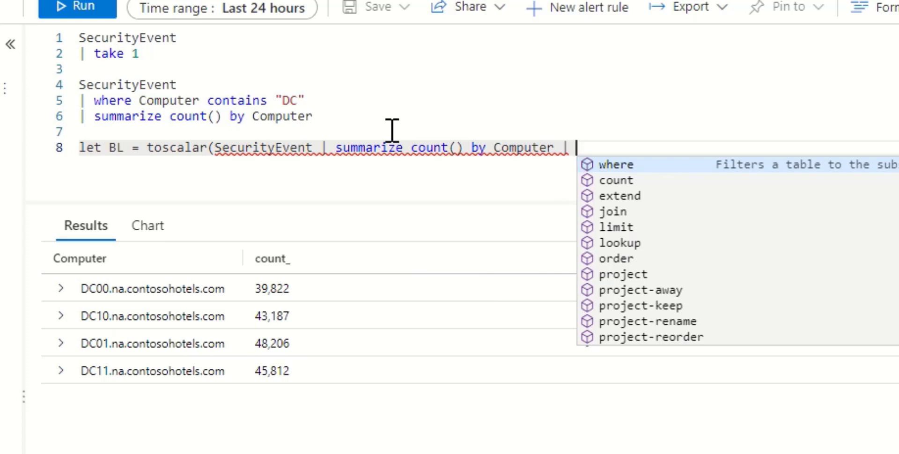
type("c")
key("BackSpace")
type("s")
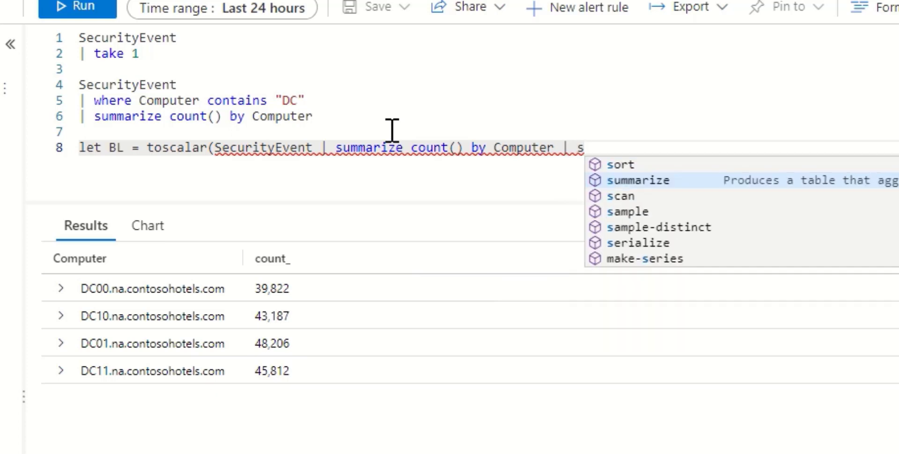
key("Tab")
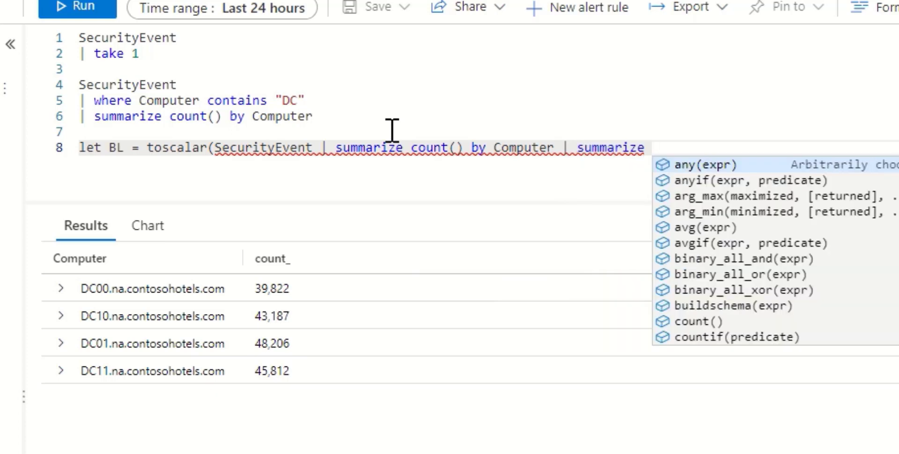
type("vrg")
key("BackSpace")
key("BackSpace")
key("BackSpace")
type("avg")
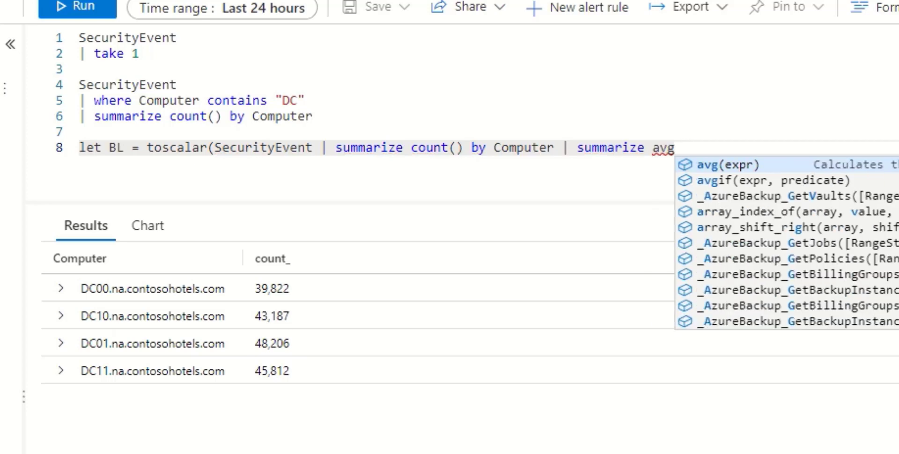
type("(count")
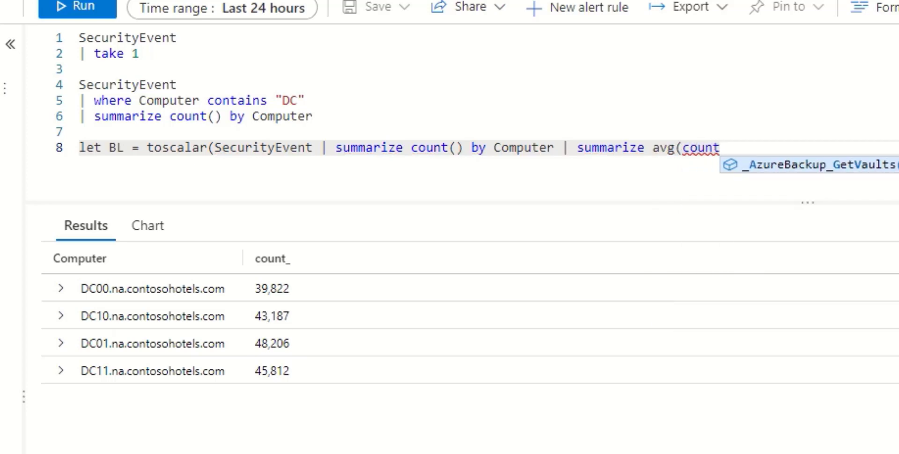
type("_)")
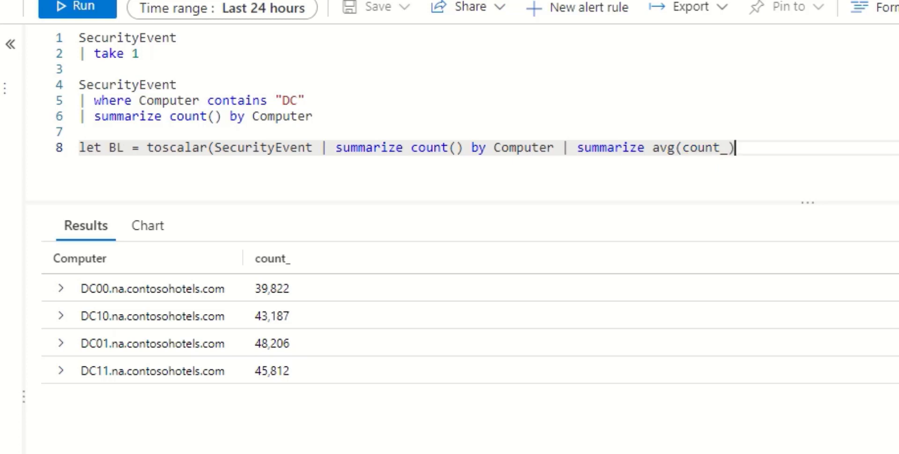
type(");")
key("Tab")
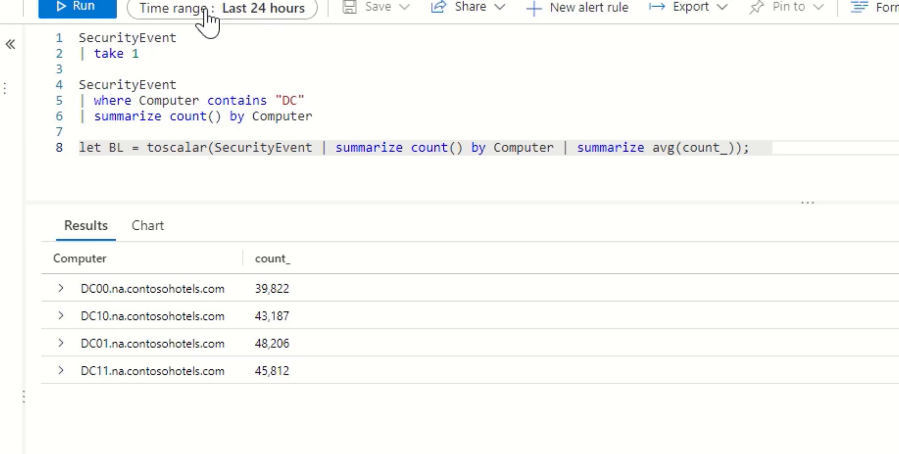
Insert the statement let lookbacktime = 1h; on a new line above the BL definition.
left_click(323, 133)
key("Return")
type("le")
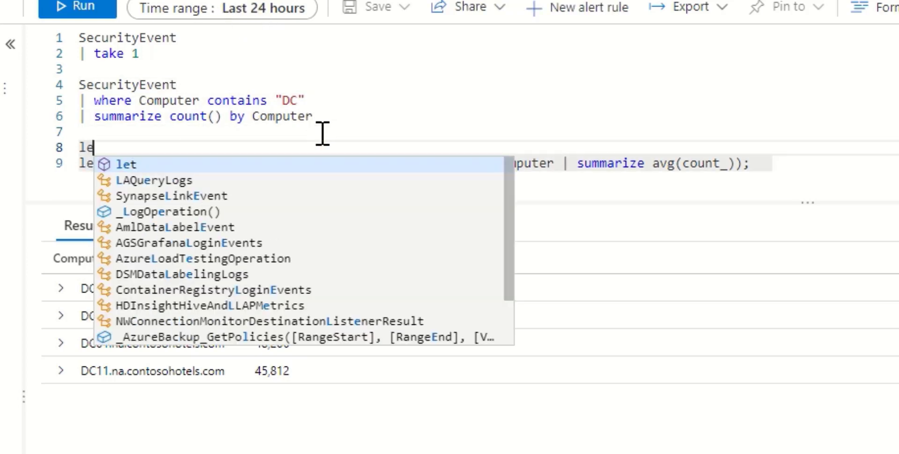
type("t loo")
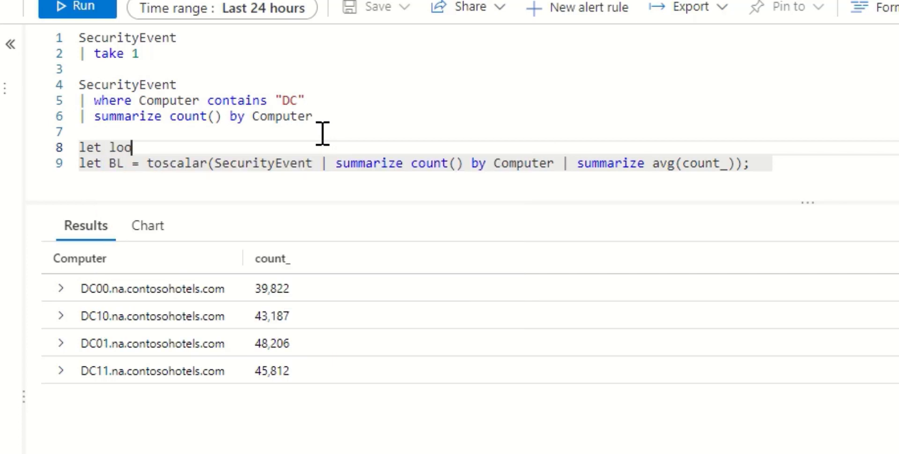
type("kback")
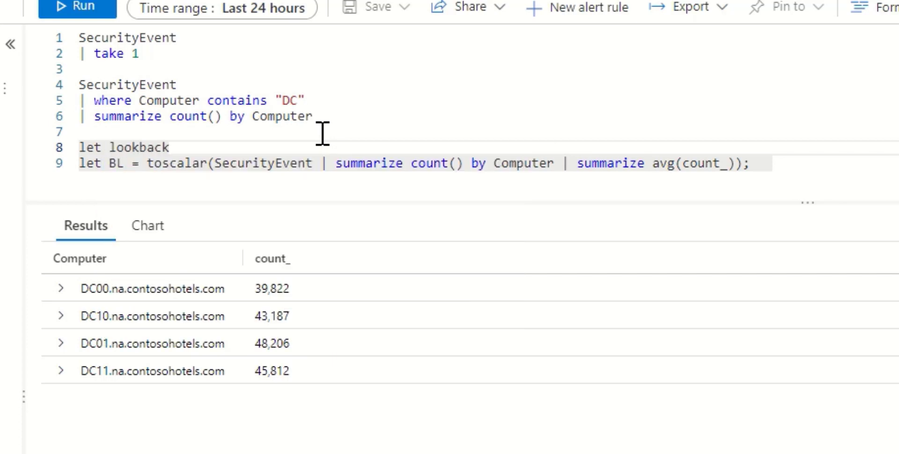
type("time ")
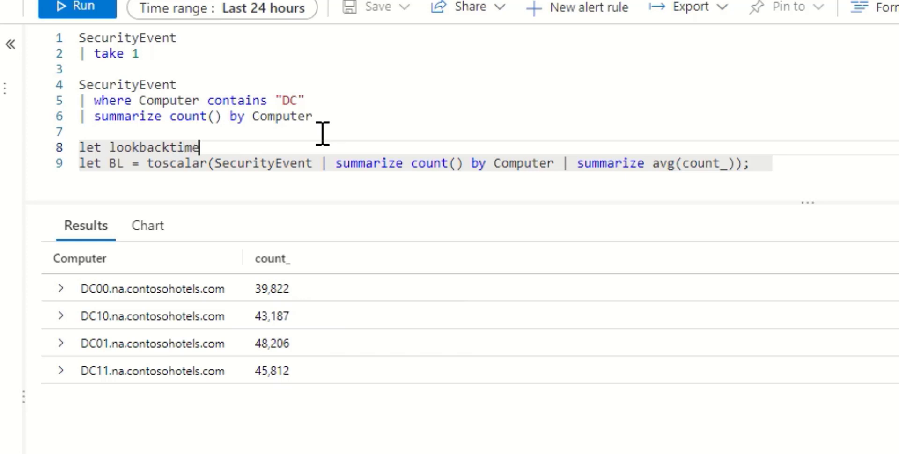
type("= ")
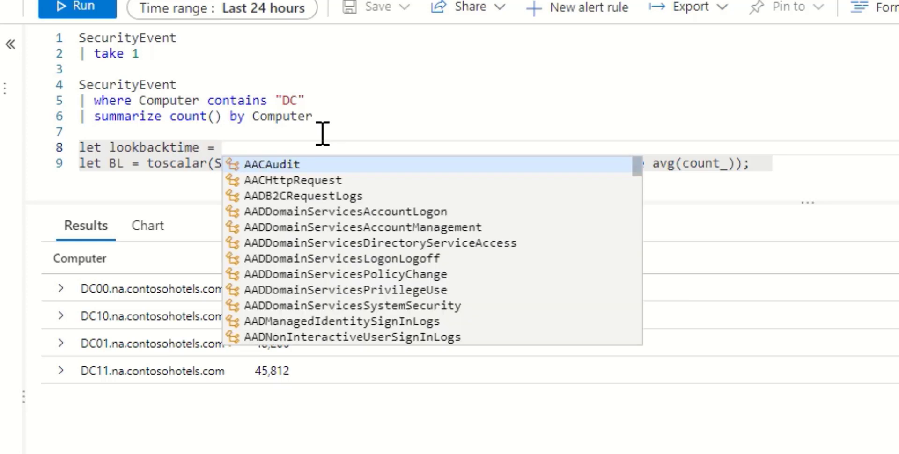
type("1h;")
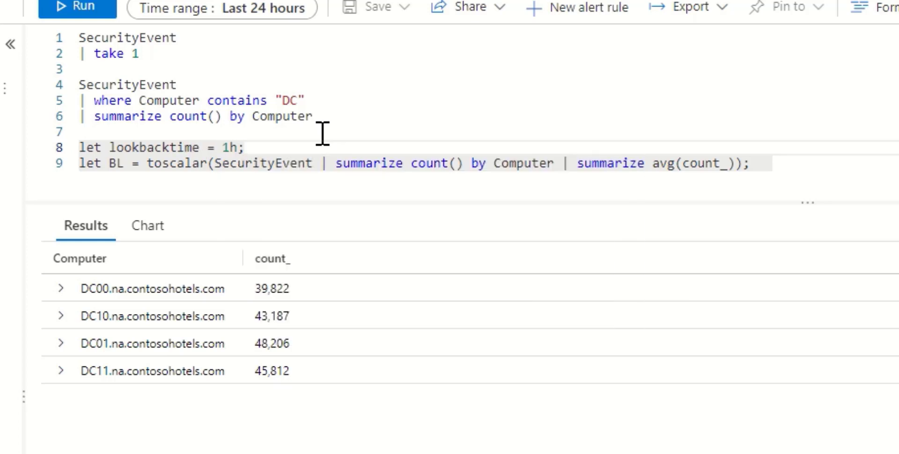
Insert the filter where TimeGenerated >ago(lookbacktime) | between SecurityEvent and the first summarize in the BL definition.
mouse_move(126, 147)
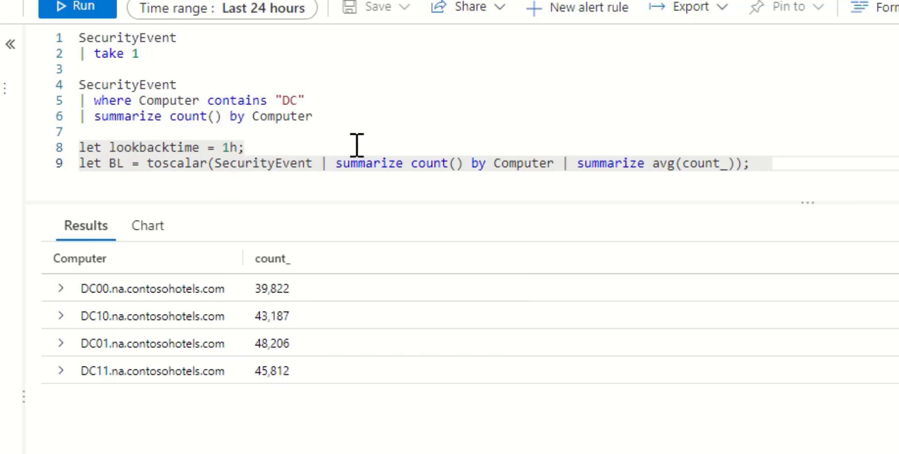
type("where")
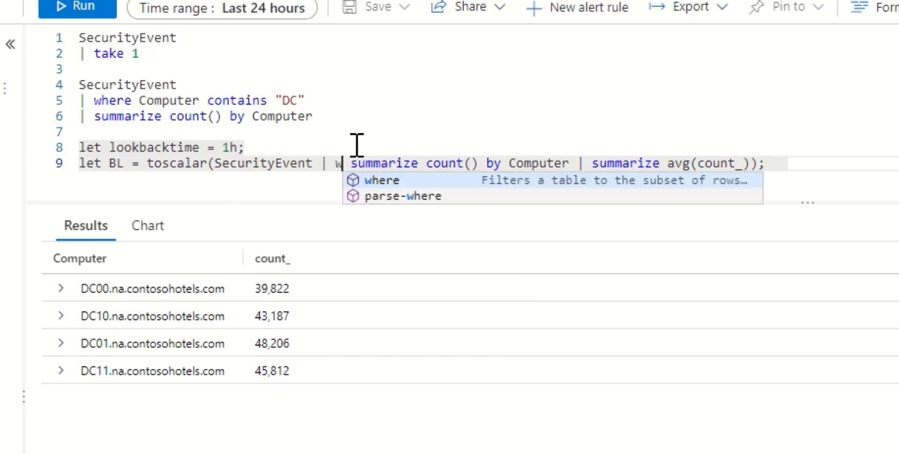
type(" T")
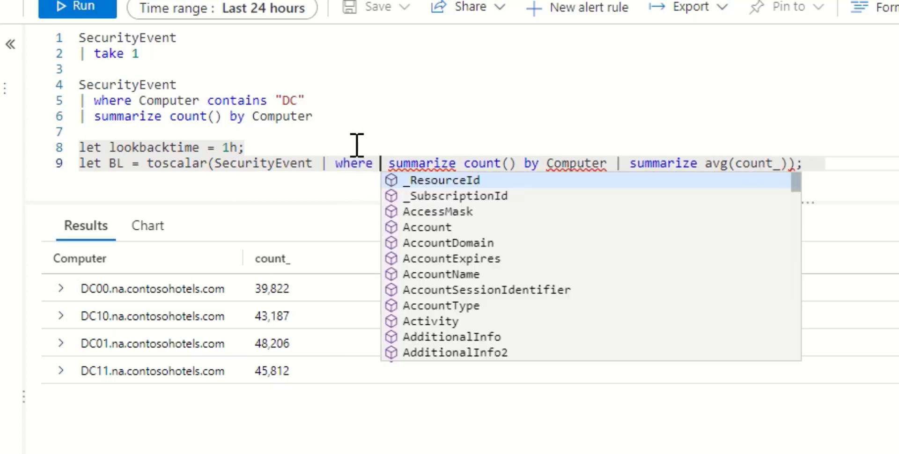
type("imeGenerated >")
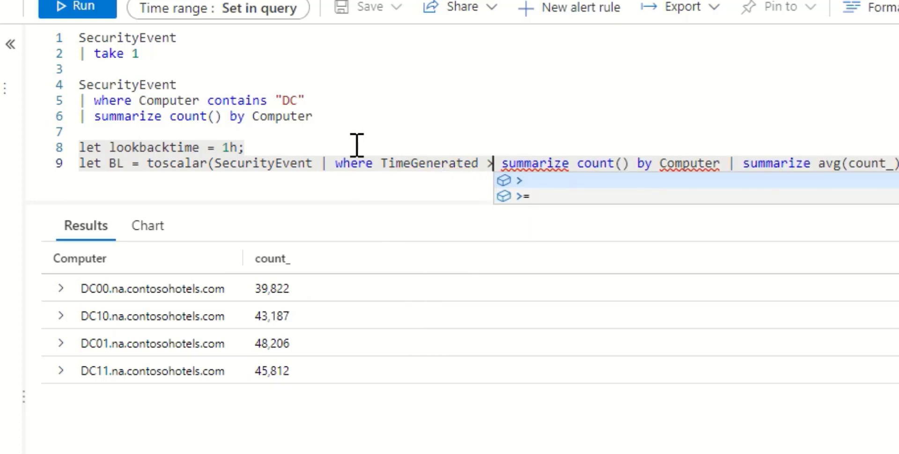
type("ago()")
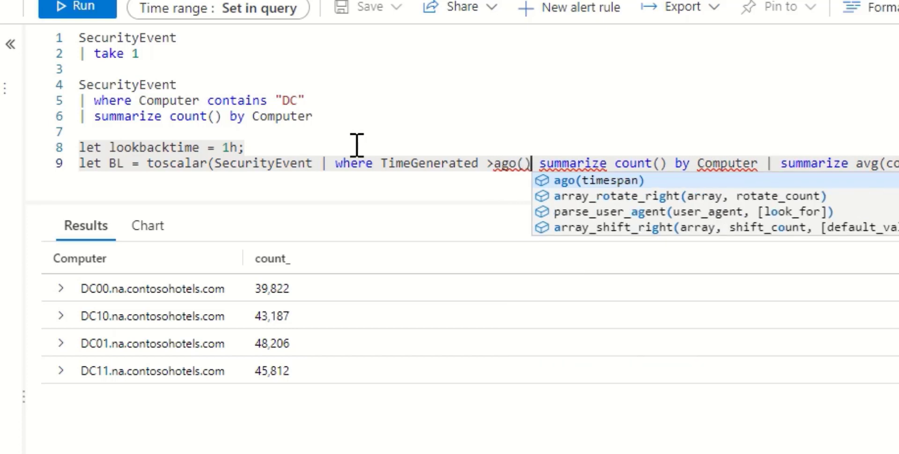
key("Left")
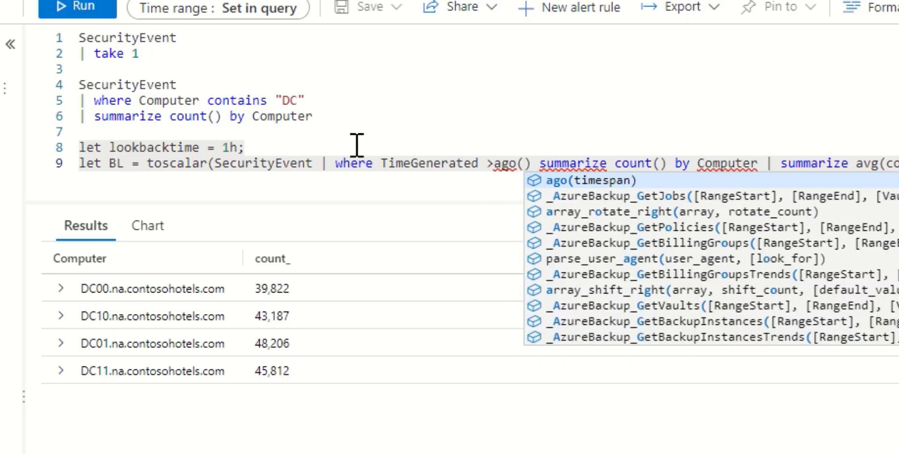
key("Escape")
type("look")
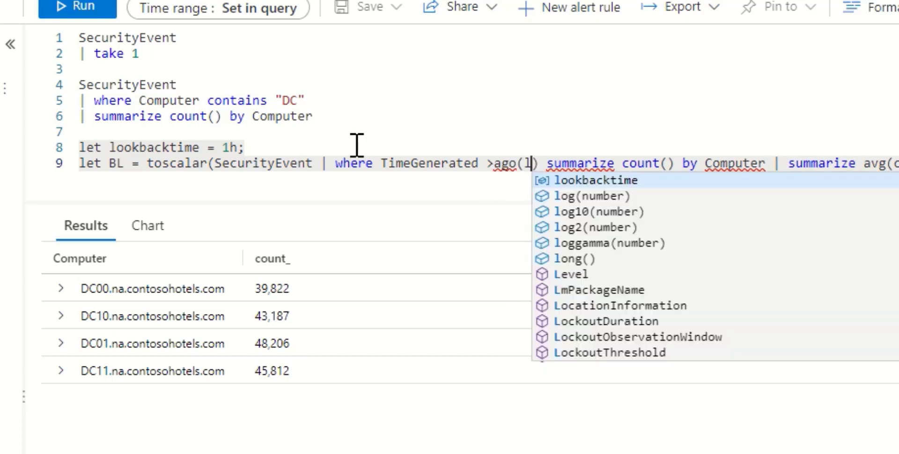
key("Tab")
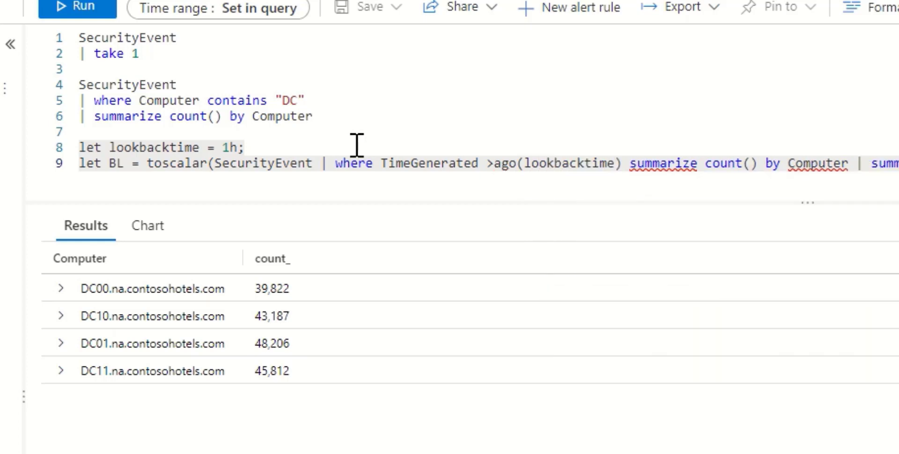
type("|")
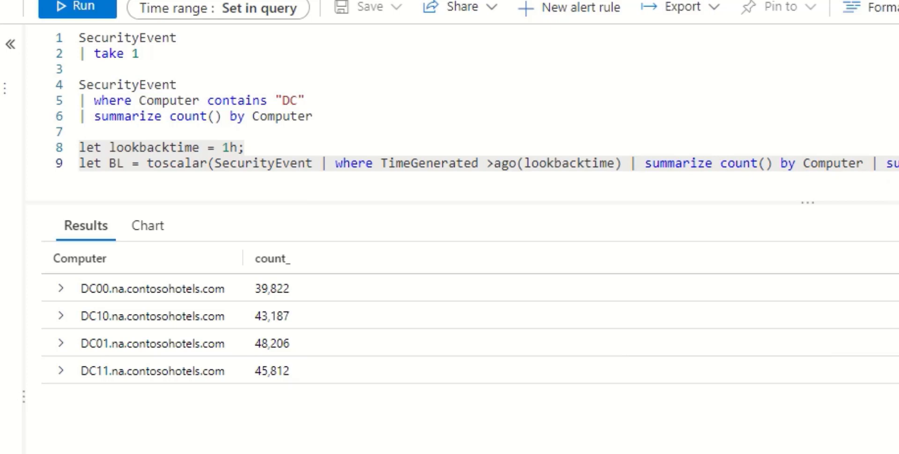
Add the statement print BL on a new line below the BL definition and run the query.
key("Return")
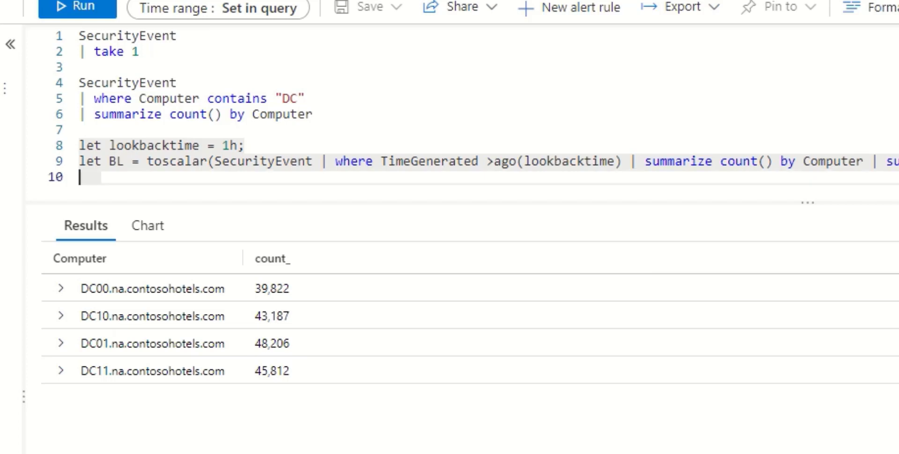
type("print B")
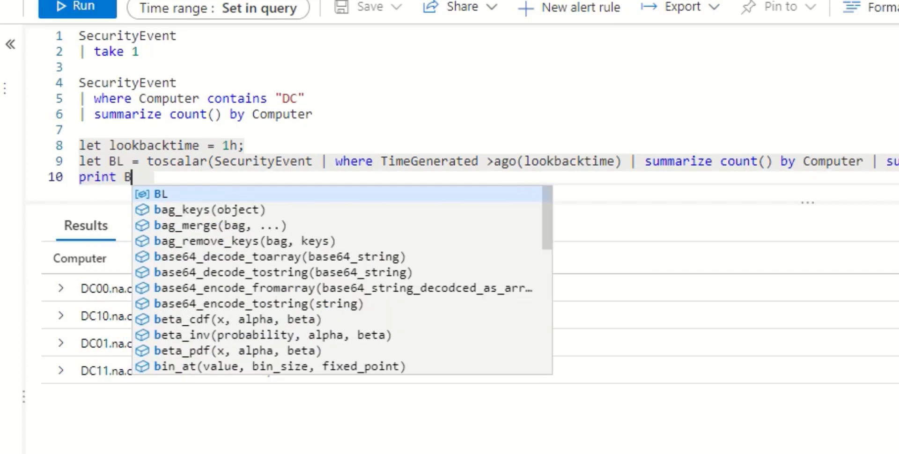
type("L")
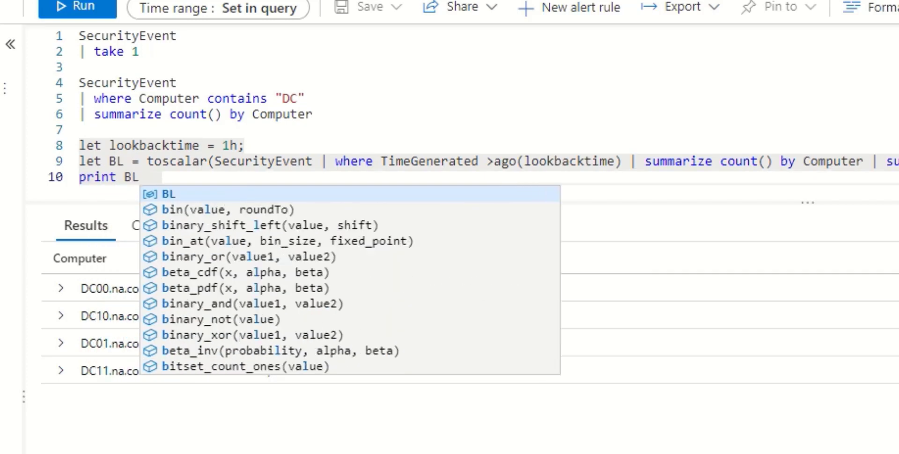
left_click(106, 17)
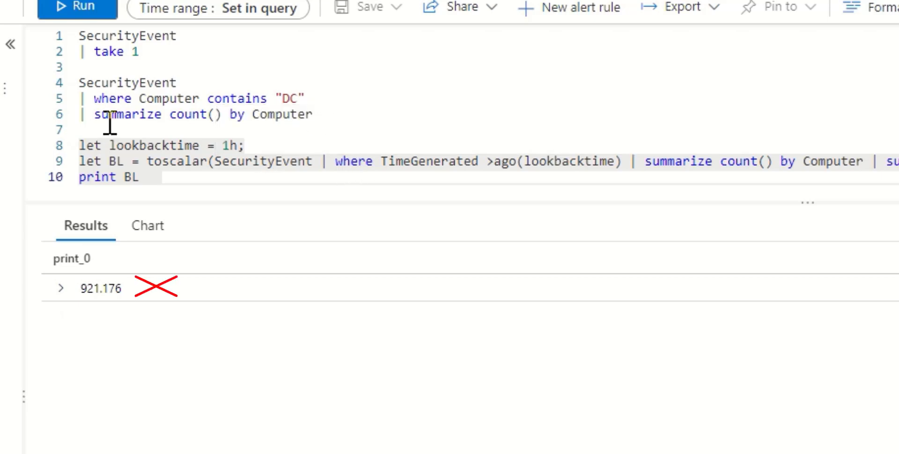
Copy the where Computer contains "DC" filter into the BL definition after the time filter, piped into summarize, and rerun the query.
left_click(310, 99)
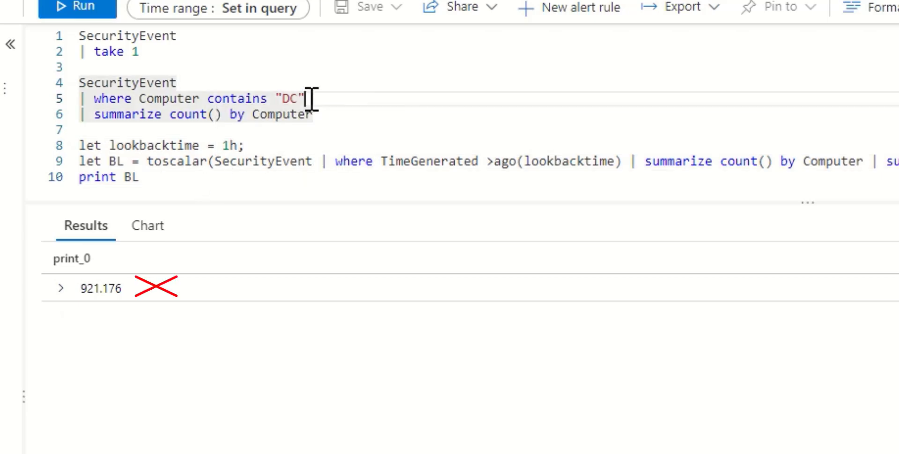
left_click_drag(310, 98, 75, 98)
key("ctrl+c")
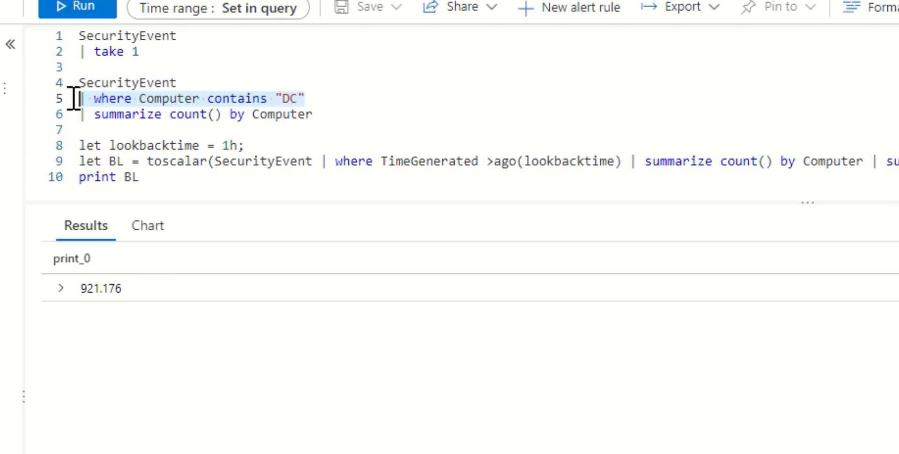
left_click(640, 161)
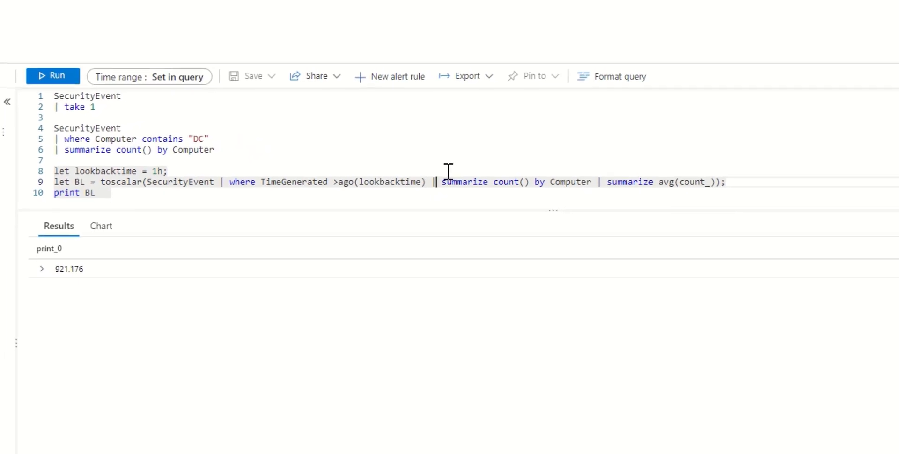
key("ctrl+v")
type("|")
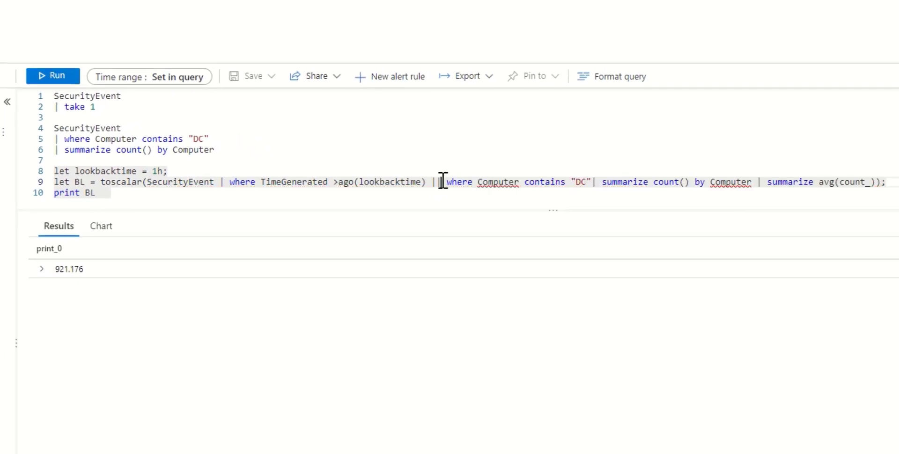
key("BackSpace")
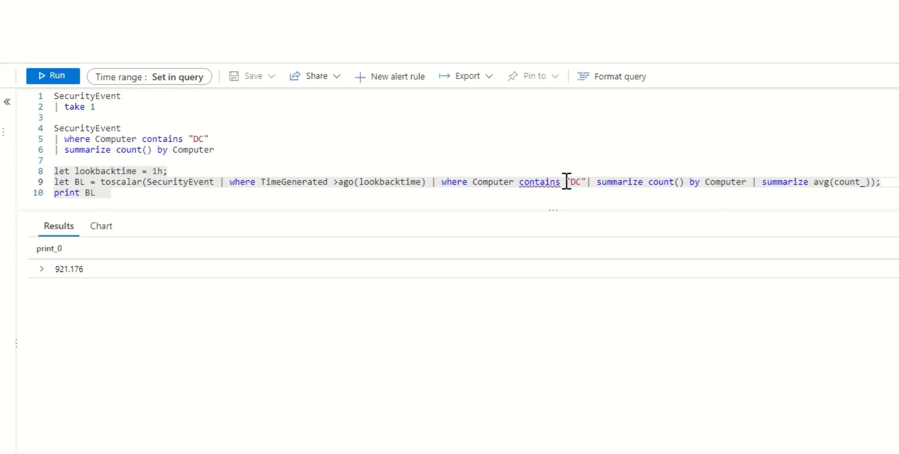
left_click(58, 75)
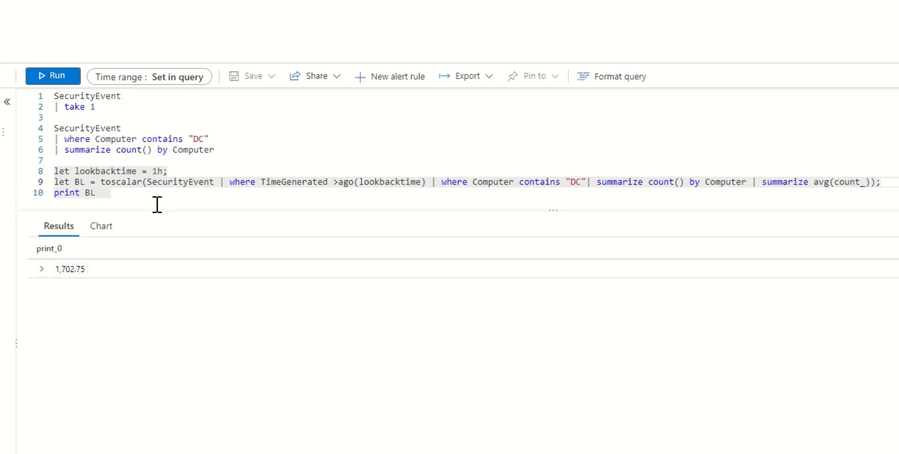
Leave a blank line below print BL to separate a new query from the baseline statements.
left_click(127, 197)
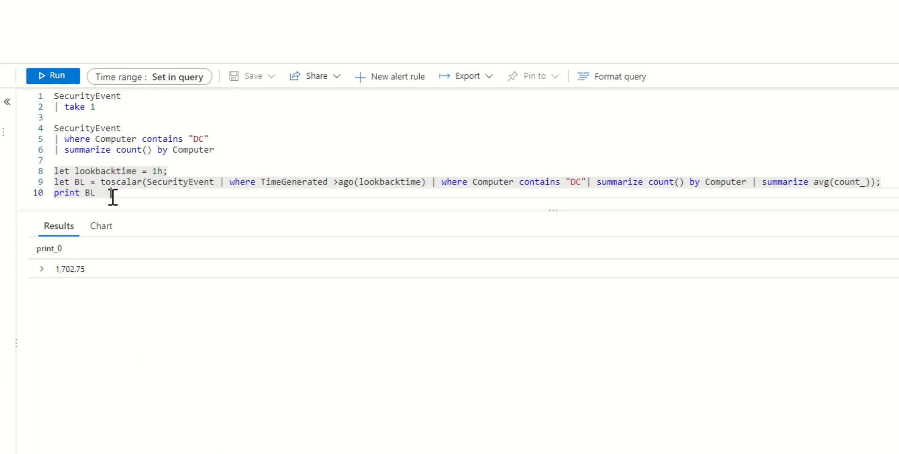
key("Return")
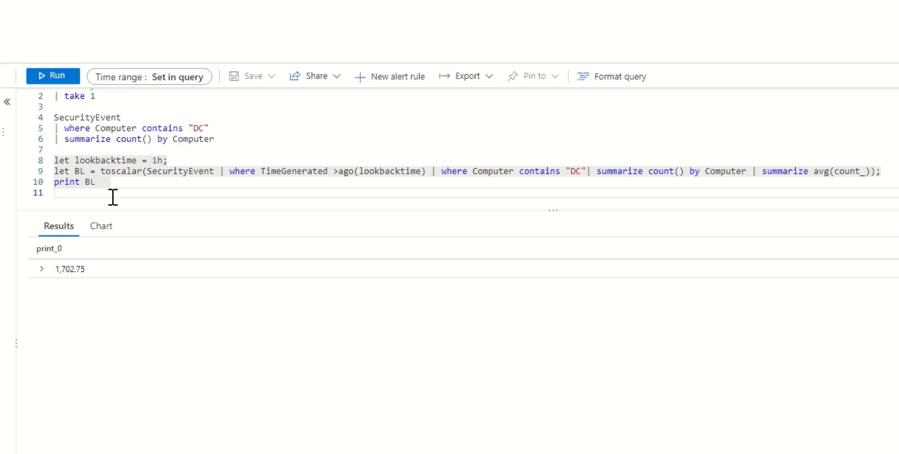
type("Sec")
key("BackSpace")
key("BackSpace")
key("BackSpace")
key("BackSpace")
key("Return")
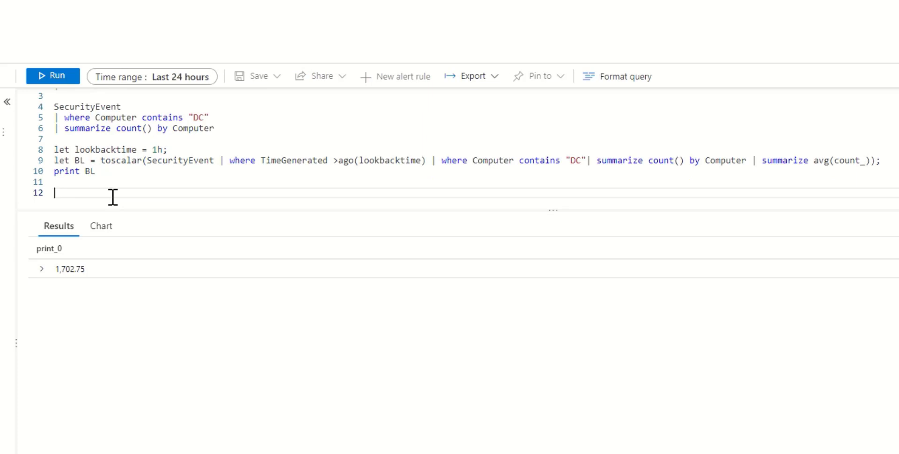
Enter SecurityEvent as the source table of the new query and begin a piped line below it.
type("Sec")
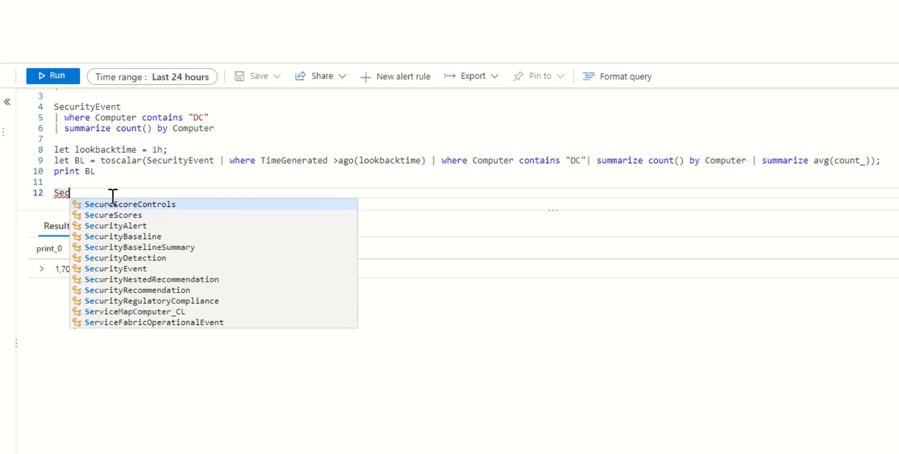
type("urity")
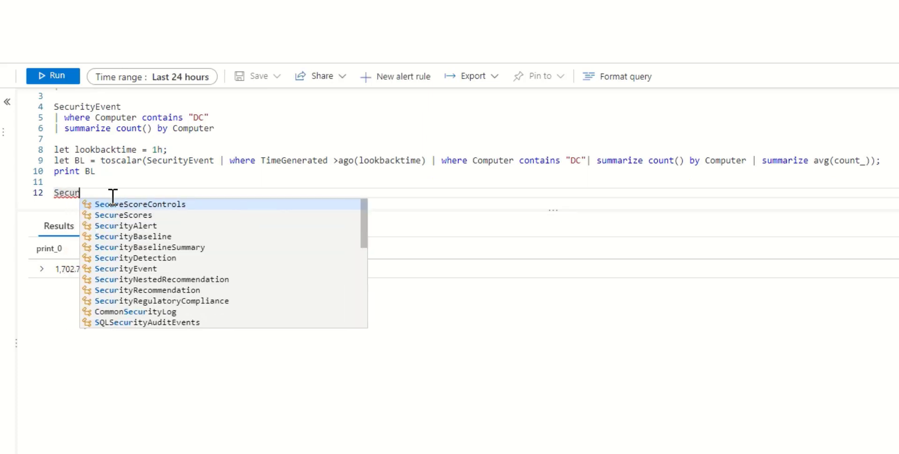
key("Down")
key("Down")
key("Down")
key("Down")
key("Down")
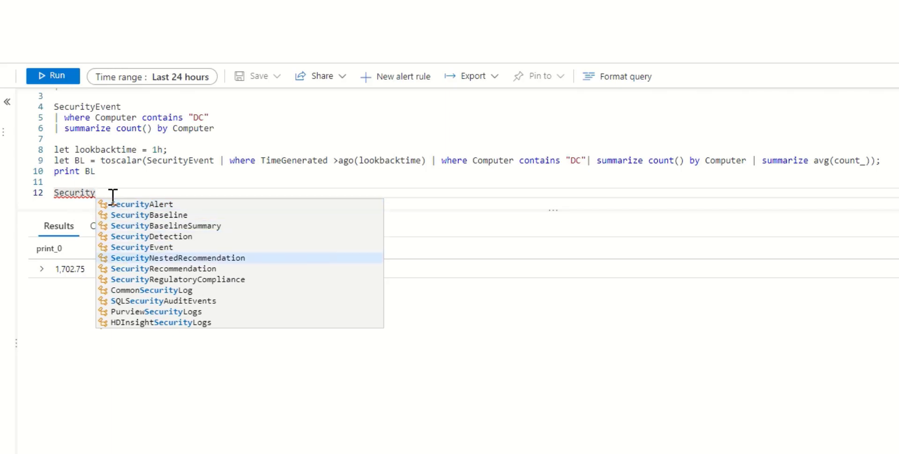
key("Up")
key("Return")
key("Return")
type("|")
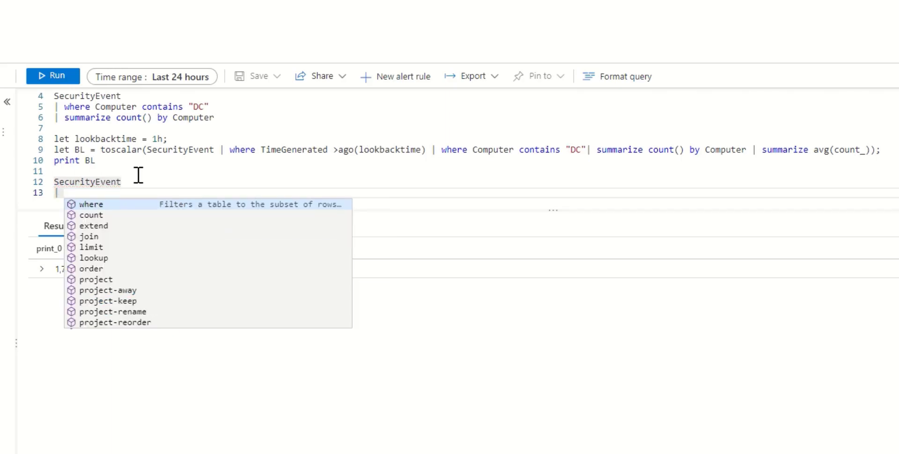
Copy the TimeGenerated and Computer filters from the BL definition onto the line below the new SecurityEvent source.
left_click(222, 151)
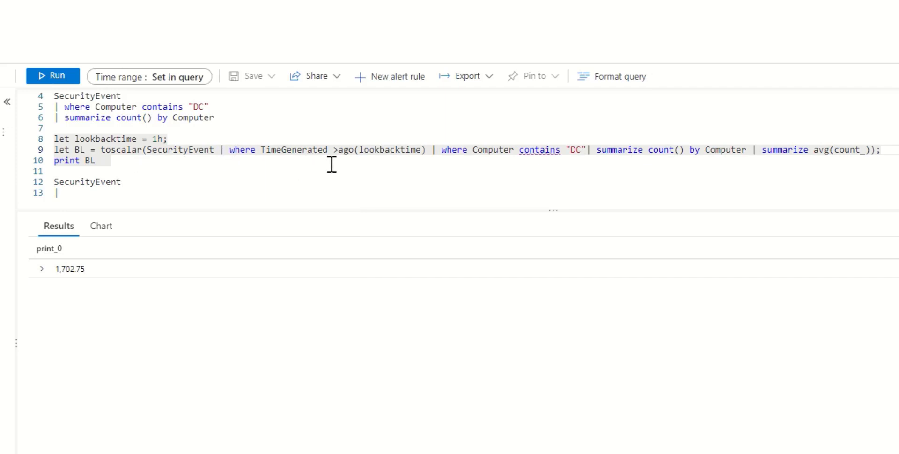
left_click(592, 151, "shift")
key("ctrl+c")
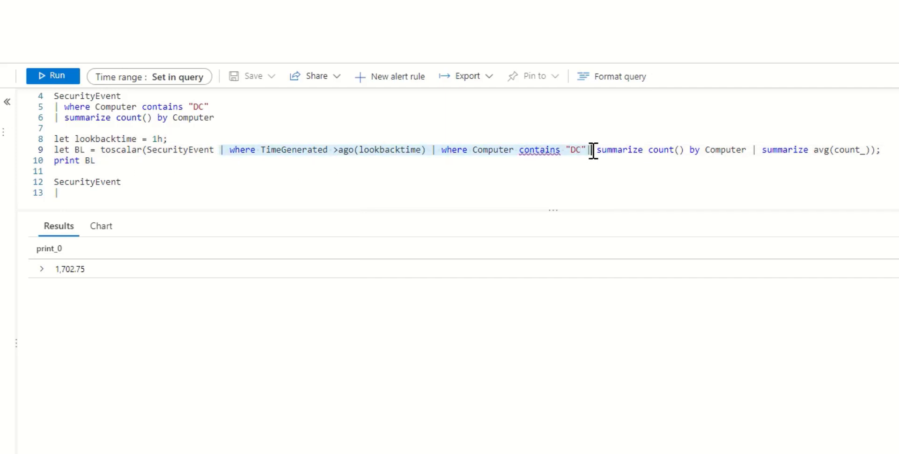
left_click(120, 192)
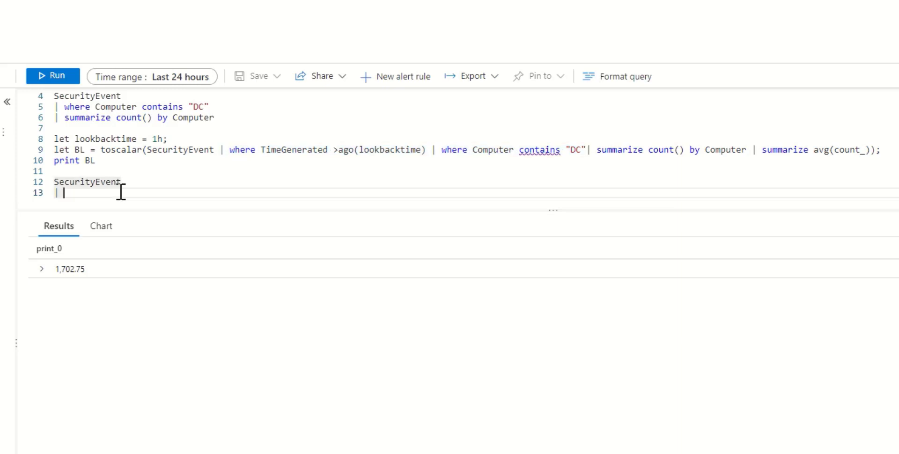
key("shift+Home")
key("ctrl+v")
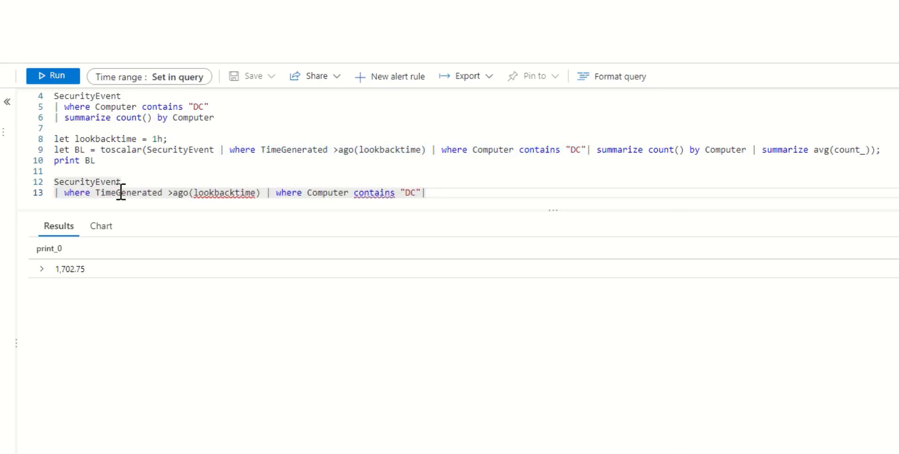
Put the where Computer contains "DC" filter on its own line and remove its trailing pipe.
left_click(266, 192)
key("Return")
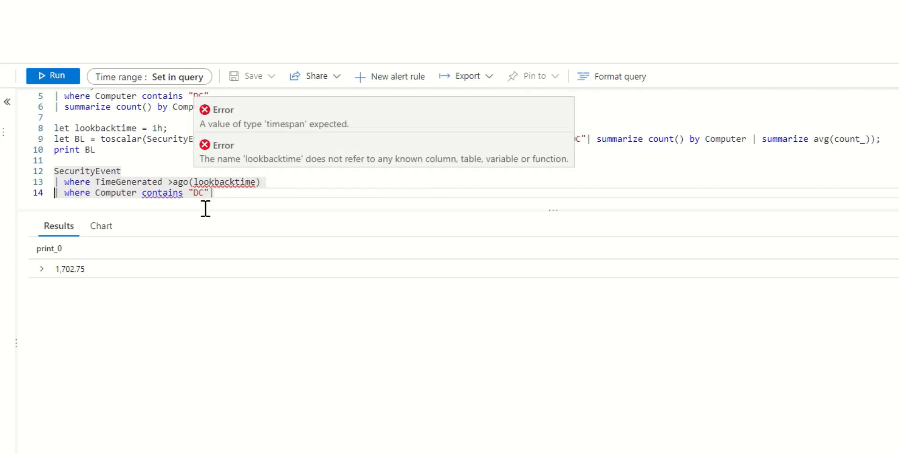
key("BackSpace")
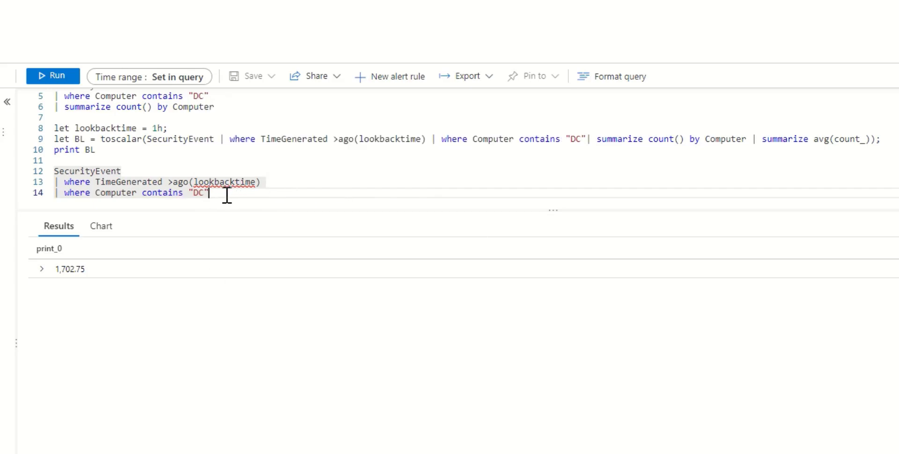
Add a summarize count() by Computer line below the Computer filter in the new SecurityEvent query.
key("Return")
type("| ")
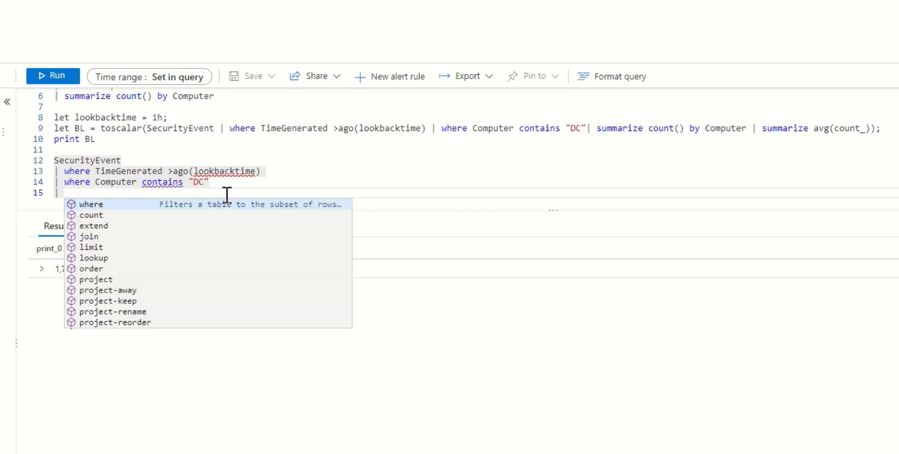
type("sum")
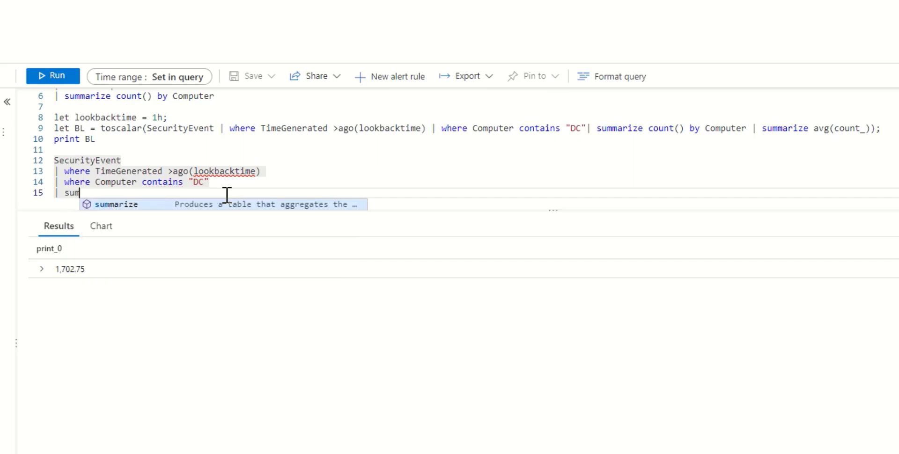
type("marize  c")
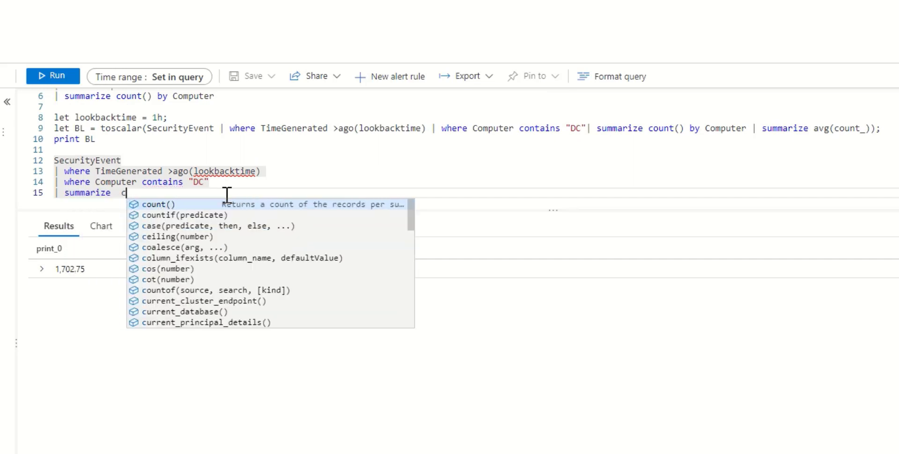
type("ount() ")
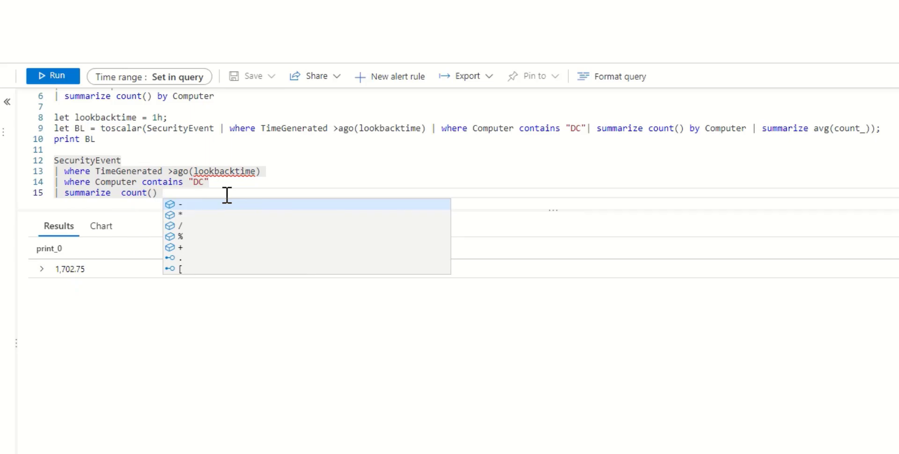
type("by com")
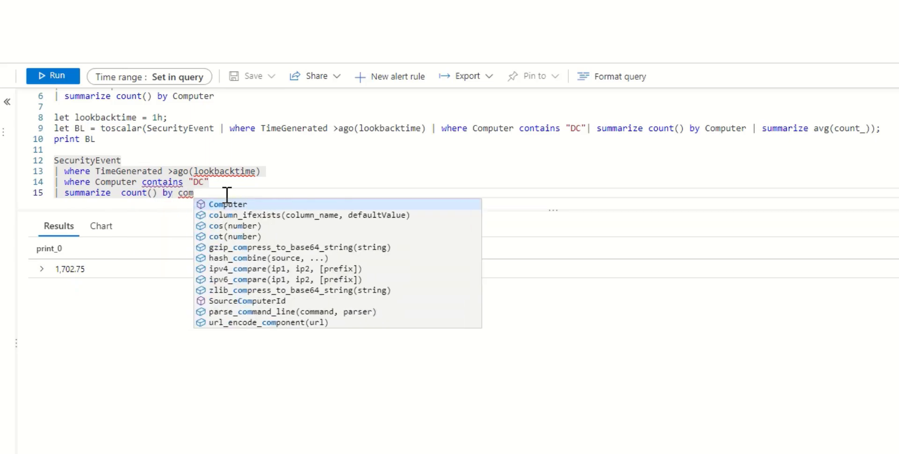
key("Tab")
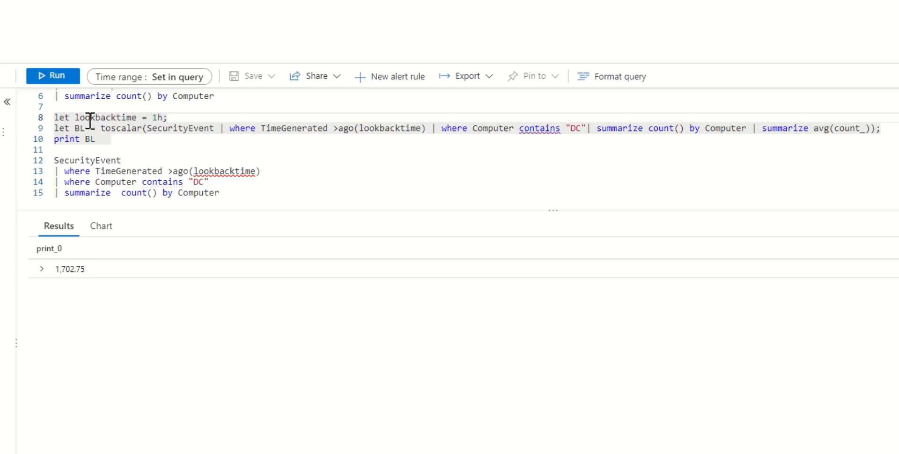
Comment out the print BL statement and remove the blank line separating the let statements from the SecurityEvent query.
left_click(112, 118)
left_click(103, 139)
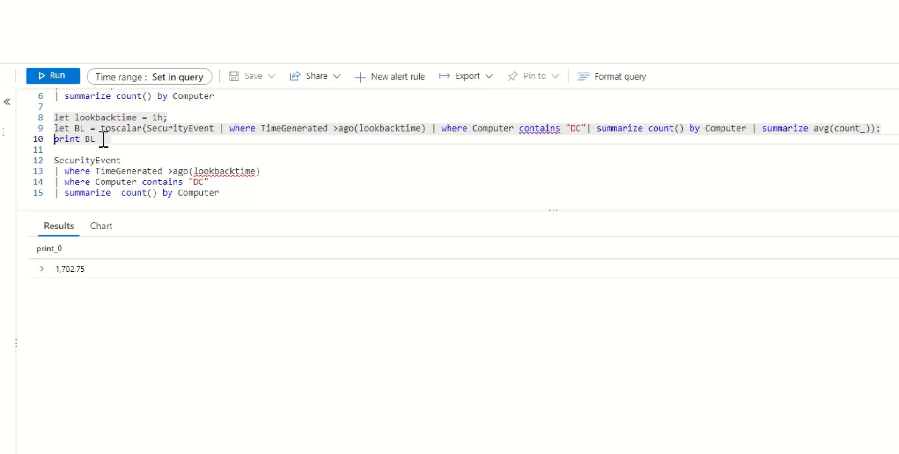
type("//")
key("Down")
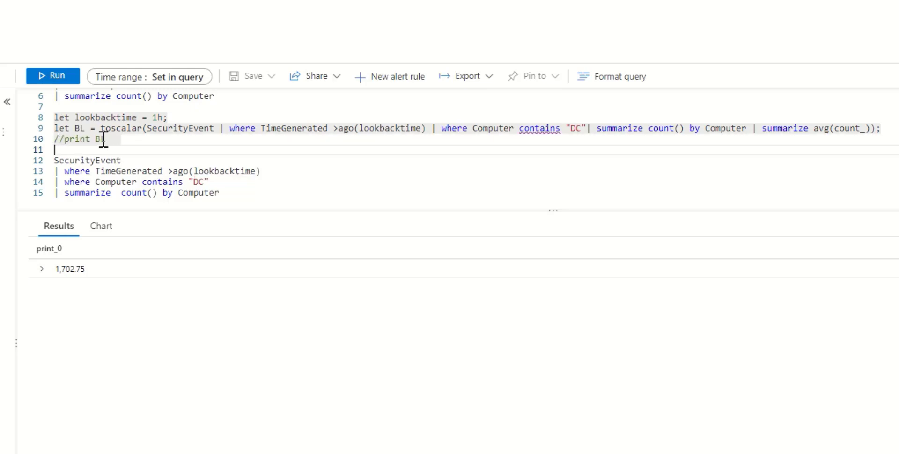
key("BackSpace")
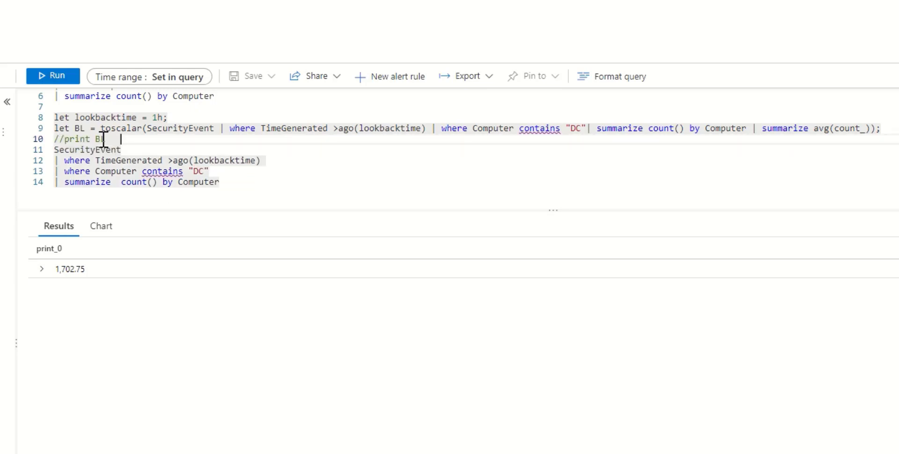
Run the combined query to count the DC computers' security events within the lookback time.
left_click(231, 162)
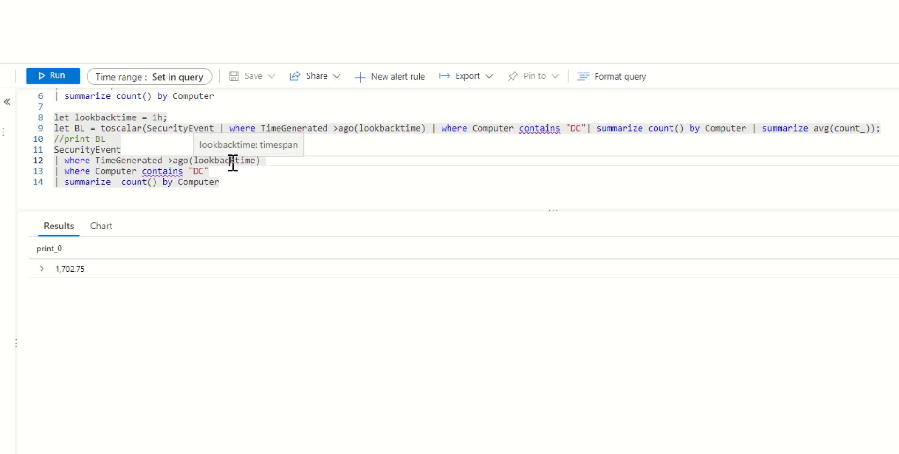
left_click(237, 186)
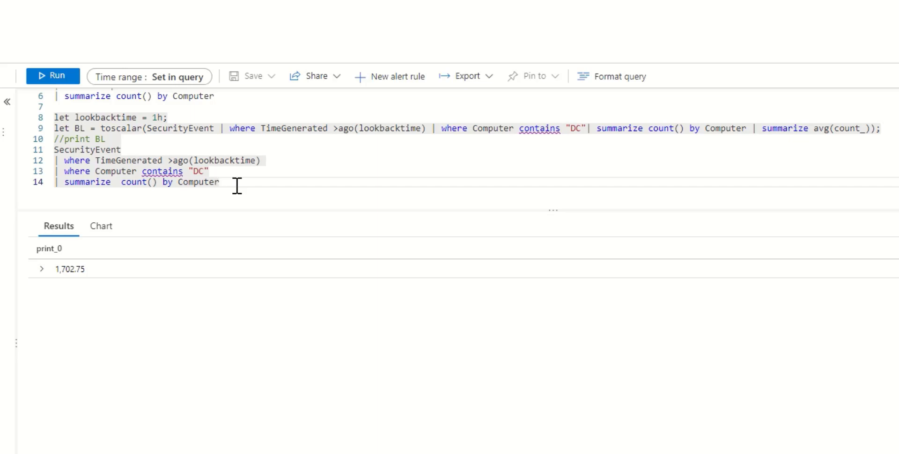
left_click(60, 81)
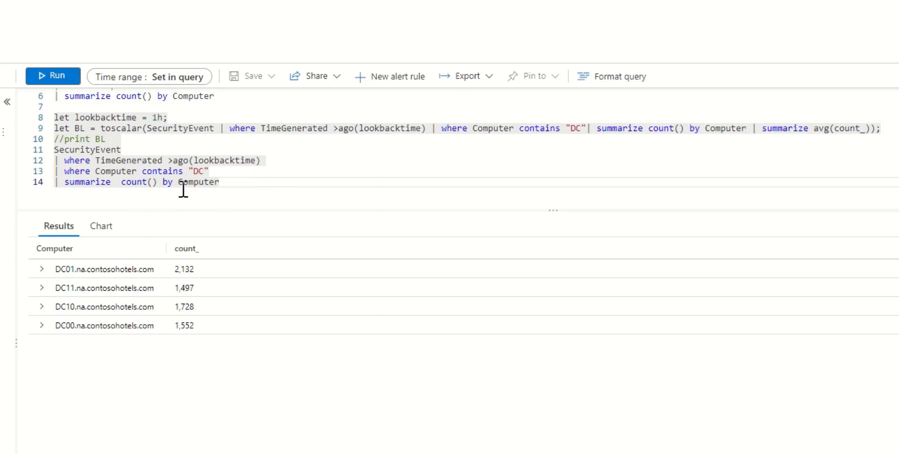
Start an extend line below the summarize line that defines a new column called Deviation.
left_click(252, 184)
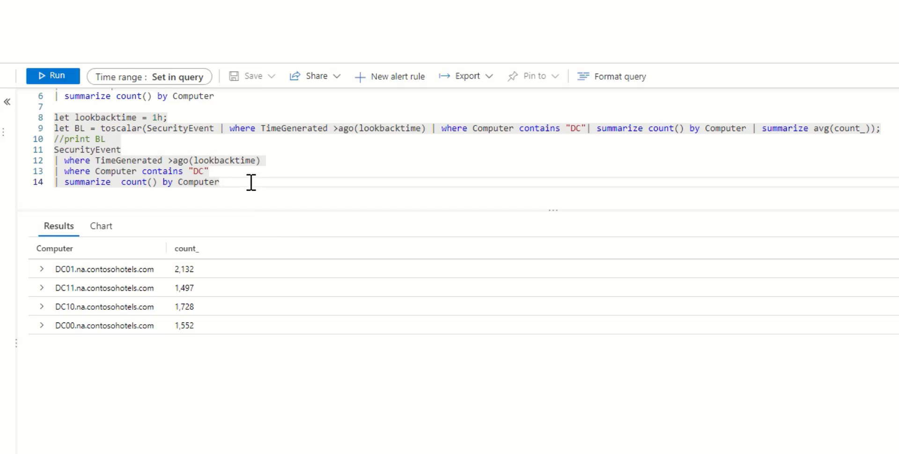
key("Return")
type("|")
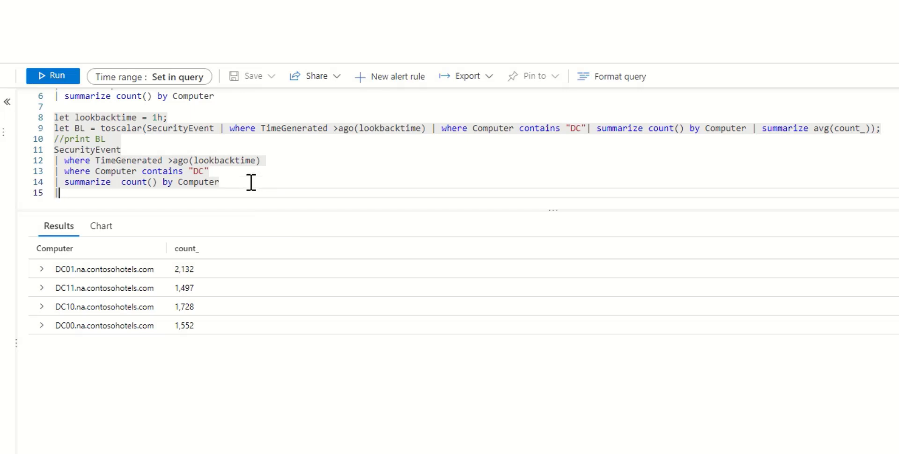
type(" extend De")
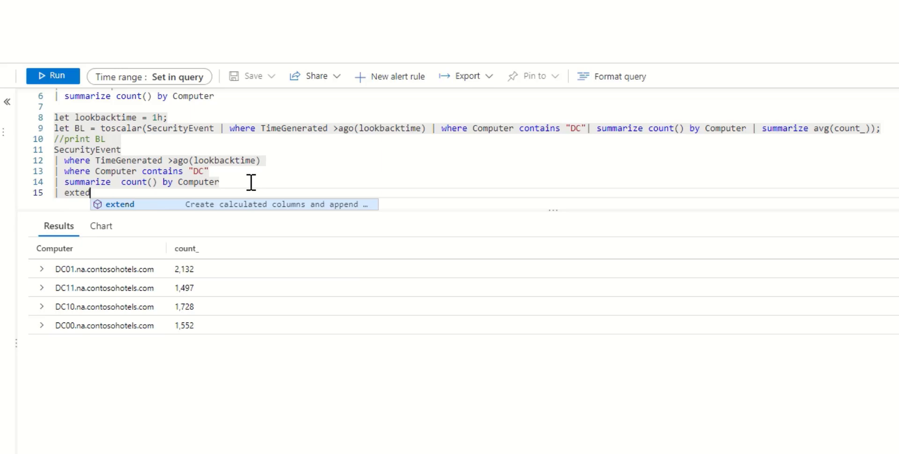
type("viation =")
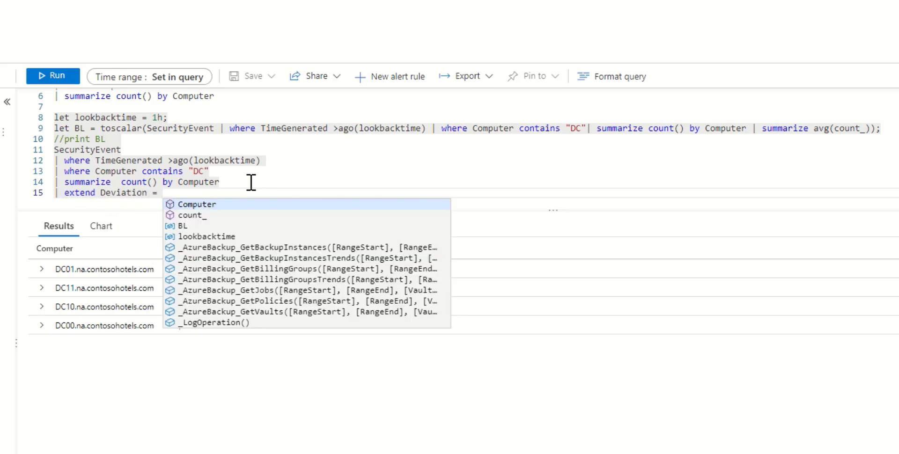
key("Escape")
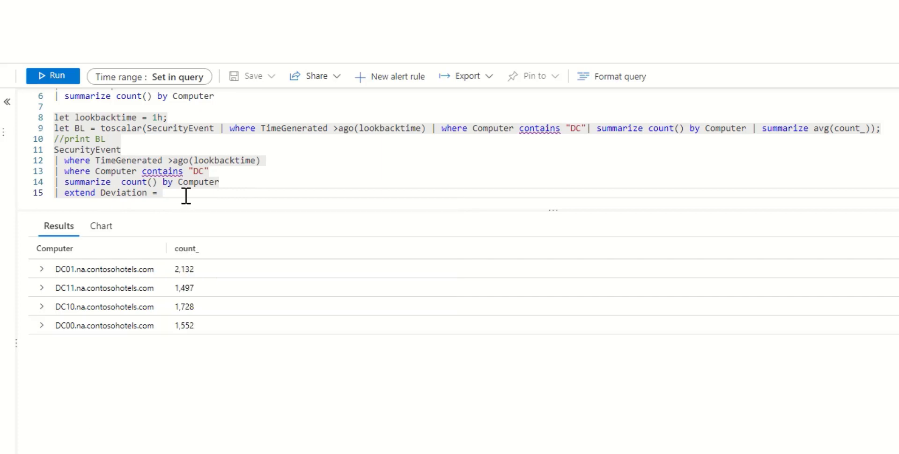
Enter (count_ - BL)/BL as the expression for the Deviation column.
type("(coun")
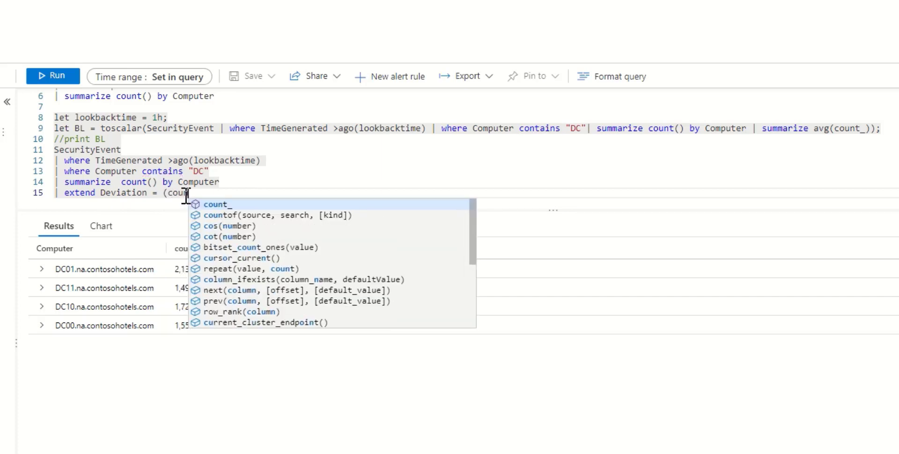
type("t_ -BL")
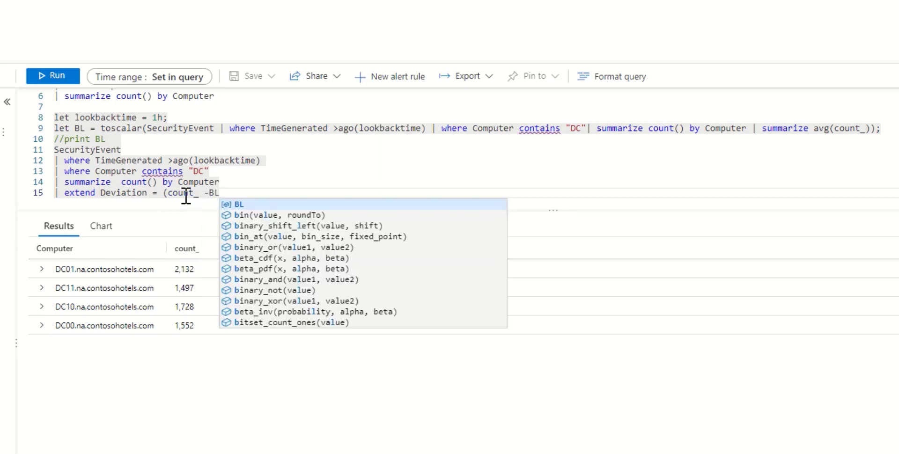
key("Left")
key("Left")
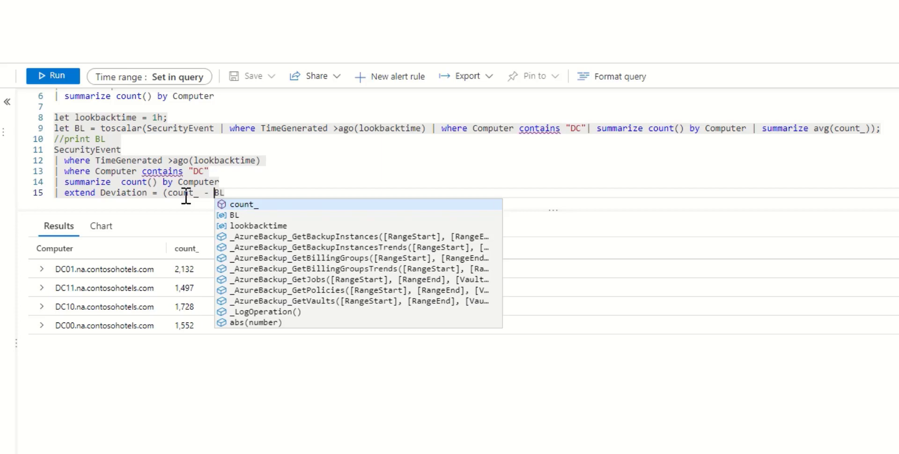
key("End")
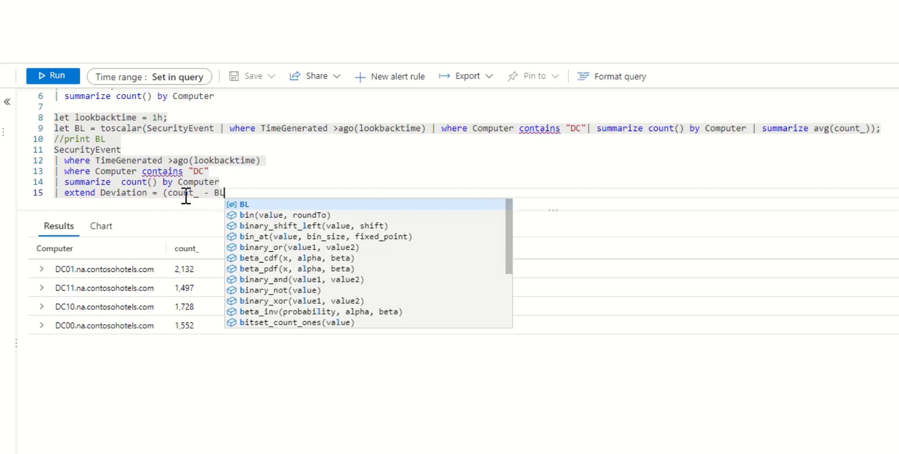
type(")/")
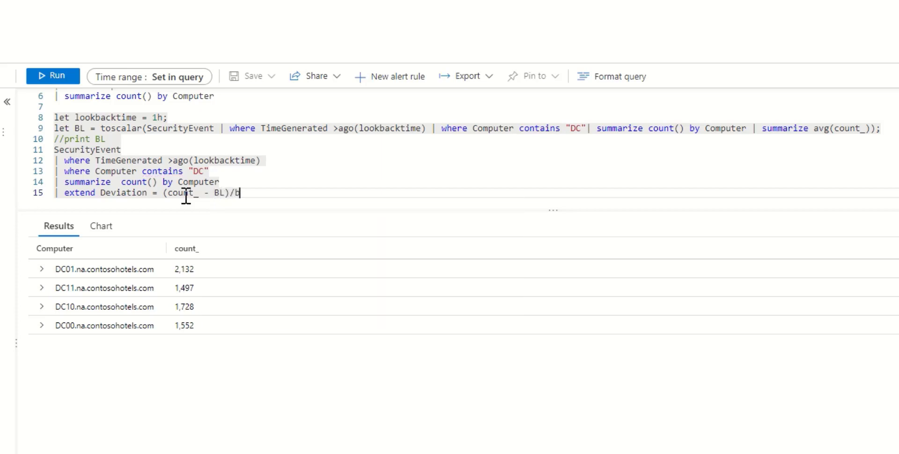
type("b")
key("Tab")
Add a project-away count_ line below the Deviation line to drop the count column from the output.
key("Return")
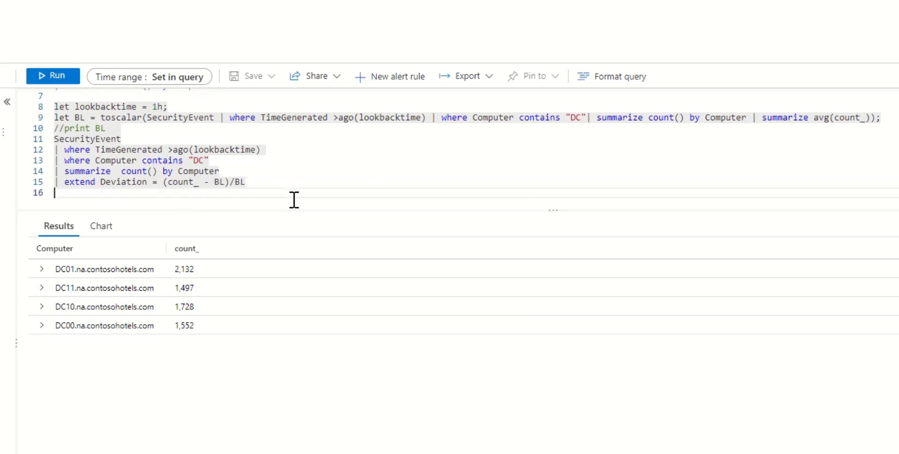
type("| ")
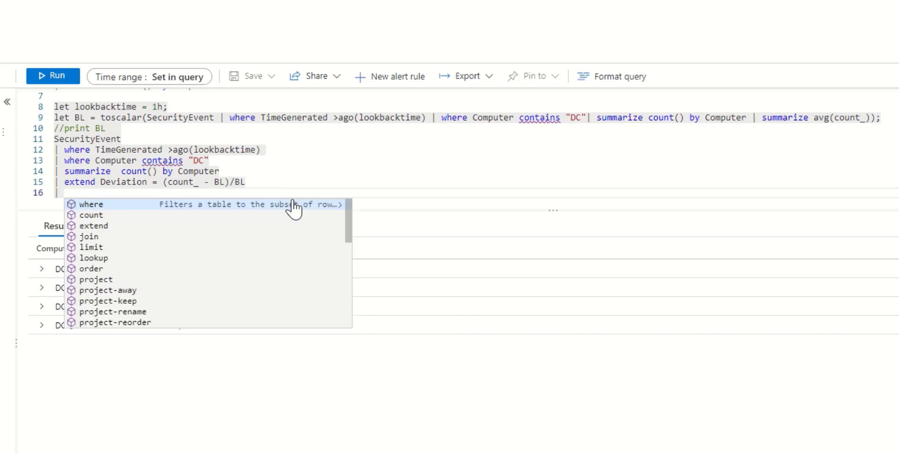
type("project")
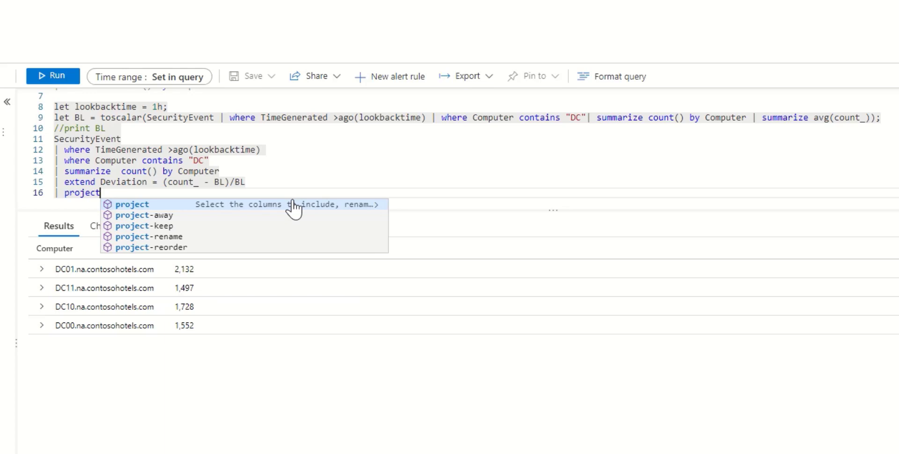
key("Down")
key("Tab")
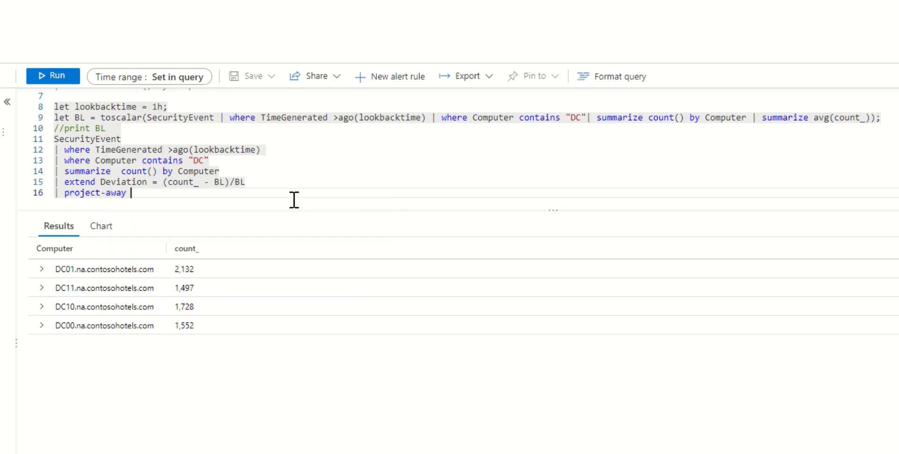
type("count")
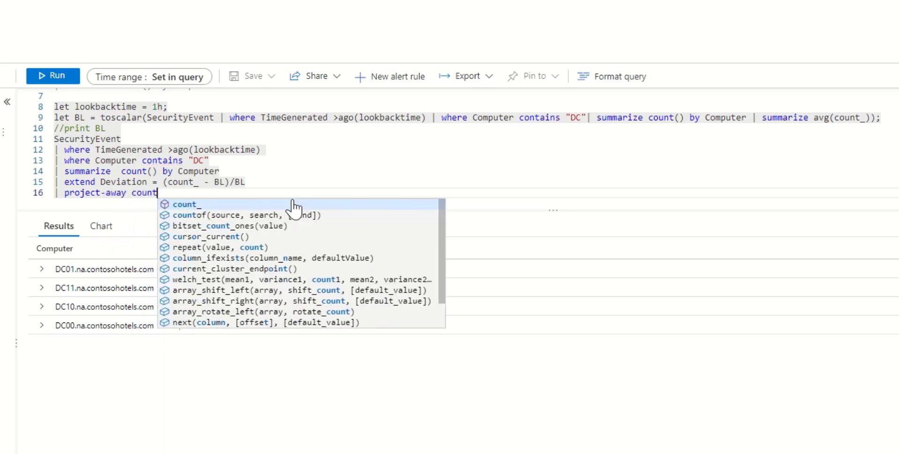
left_click(293, 204)
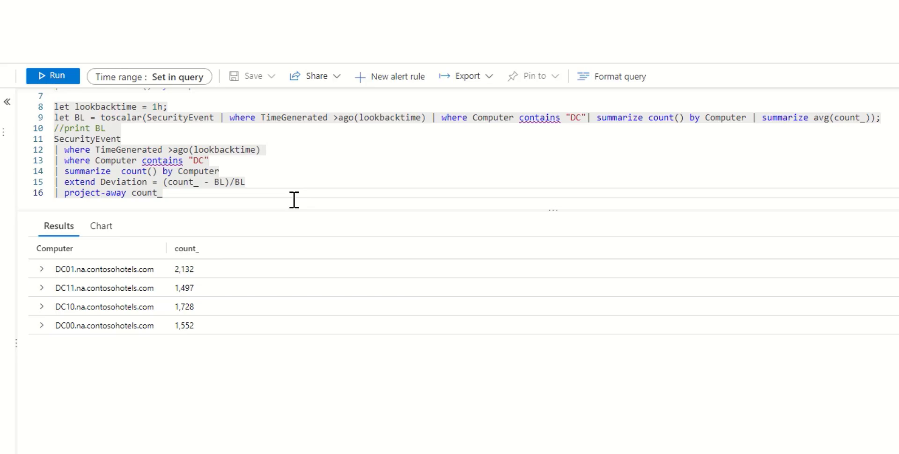
Add render columnchart as the last line of the query.
key("Return")
type("| ")
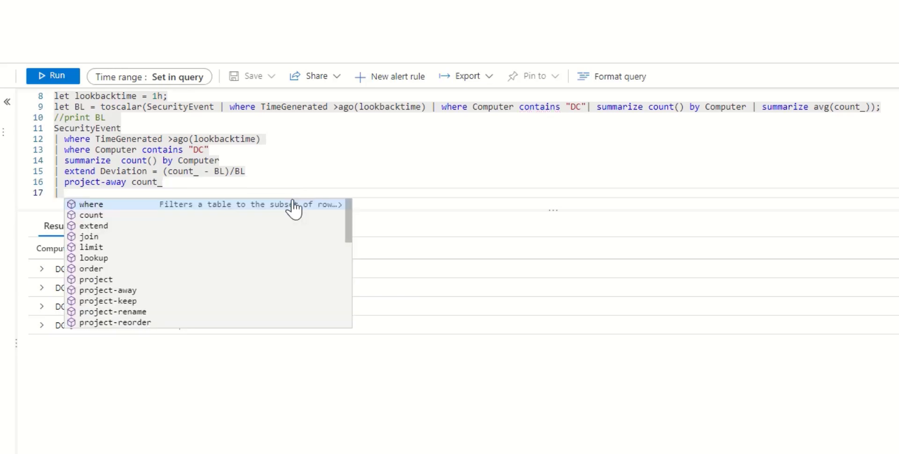
type("rende")
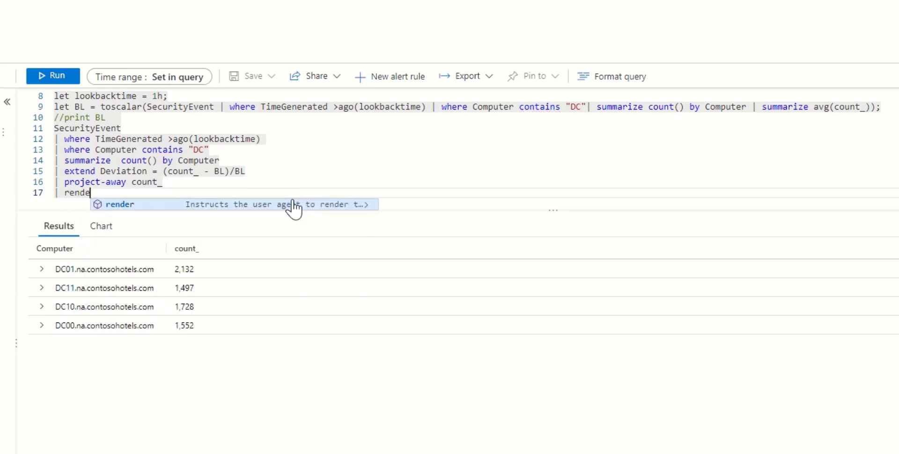
type("r columnchart")
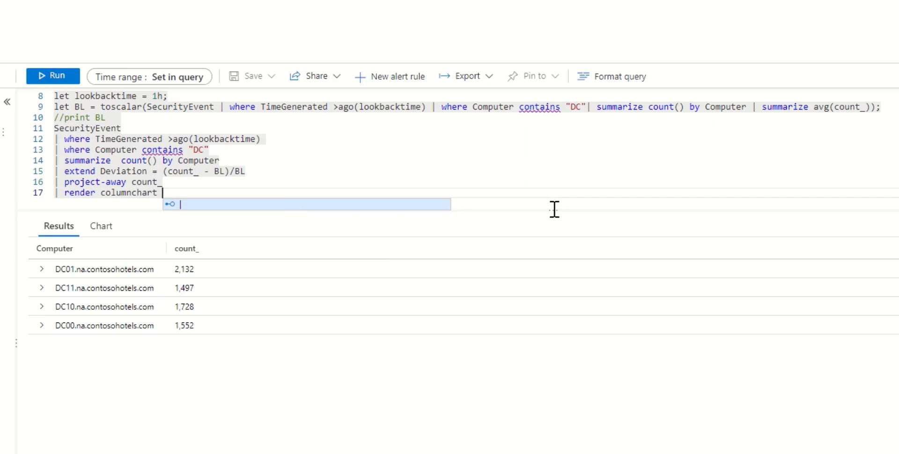
key("shift+Return")
Enlarge the query editor area and delete the two earlier SecurityEvent queries above the let lookbacktime statement.
left_click_drag(551, 241, 554, 301)
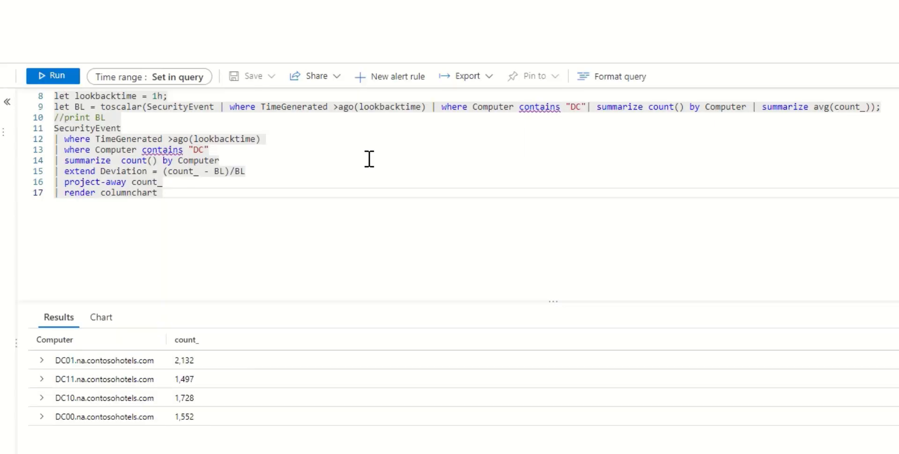
scroll(189, 152, "up", 2)
scroll(189, 153, "up", 2)
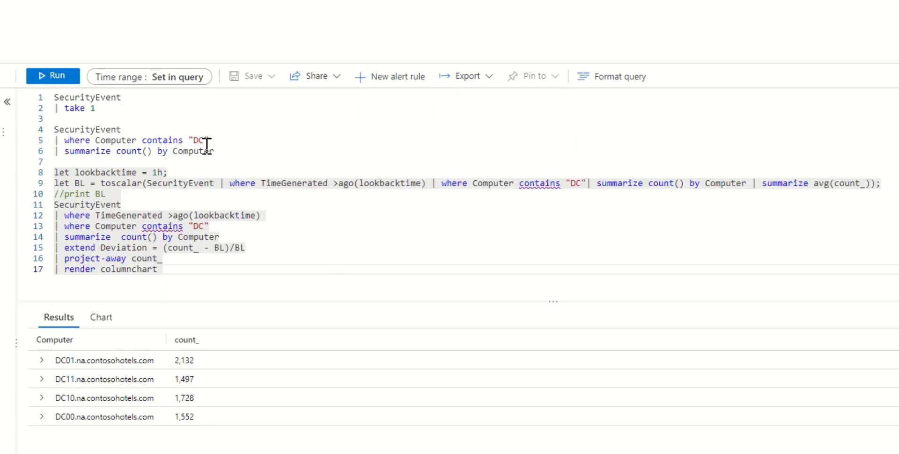
left_click(234, 153)
left_click_drag(234, 153, 62, 90)
key("Delete")
key("Delete")
key("Delete")
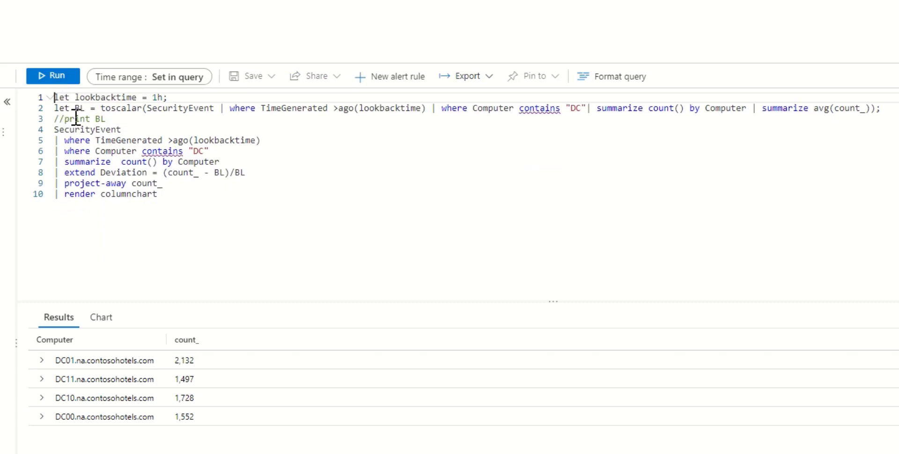
Delete the commented-out print BL line between the BL definition and the SecurityEvent source.
left_click(118, 120)
key("shift+Home")
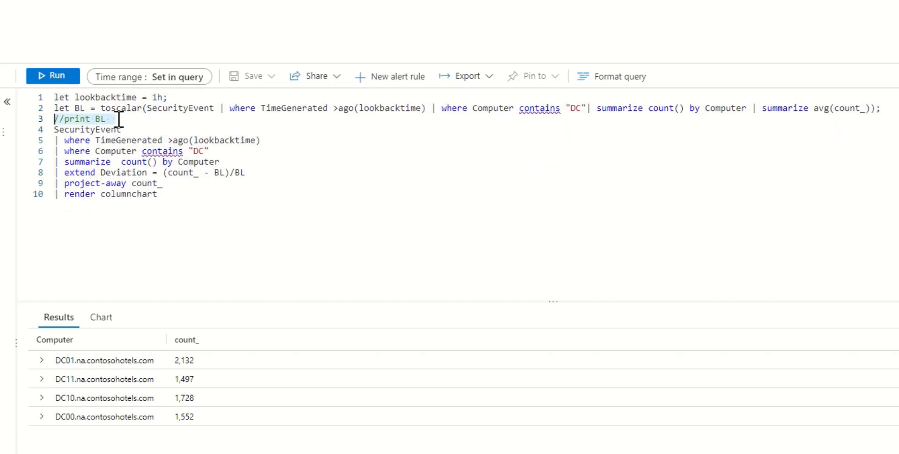
key("BackSpace")
key("BackSpace")
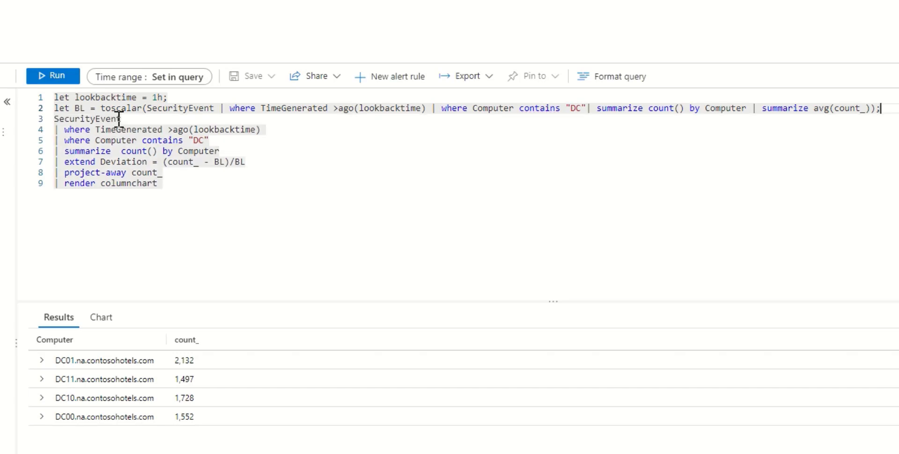
Run the query as a column chart and inspect the deviation of the DC01 and DC00 bars.
left_click(172, 107)
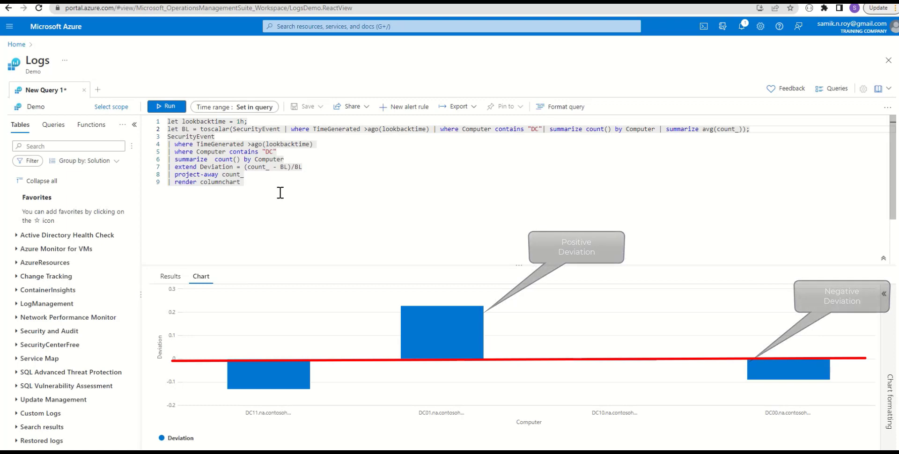
mouse_move(437, 346)
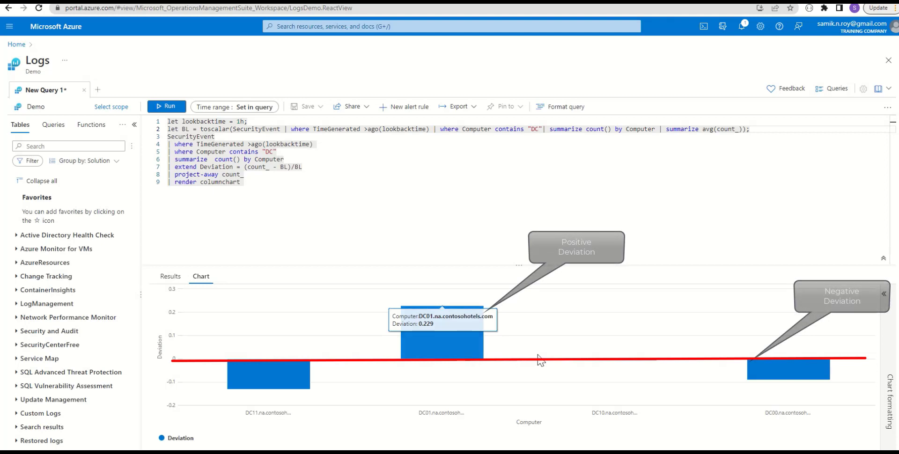
mouse_move(756, 357)
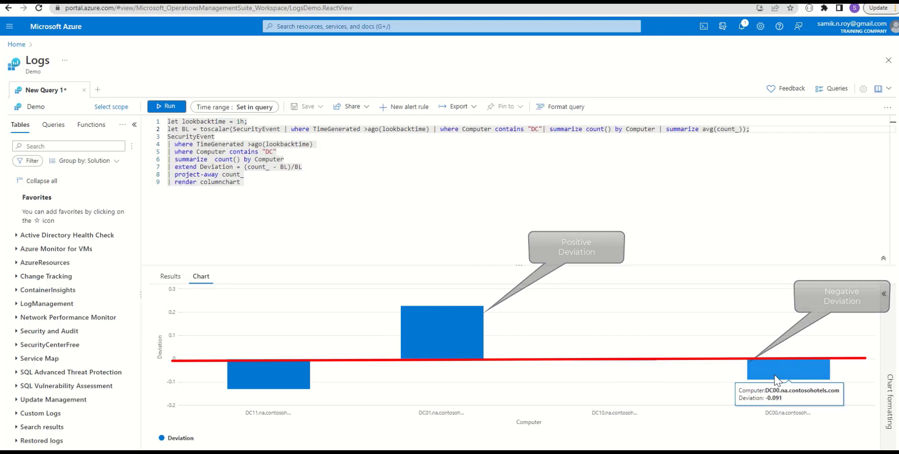